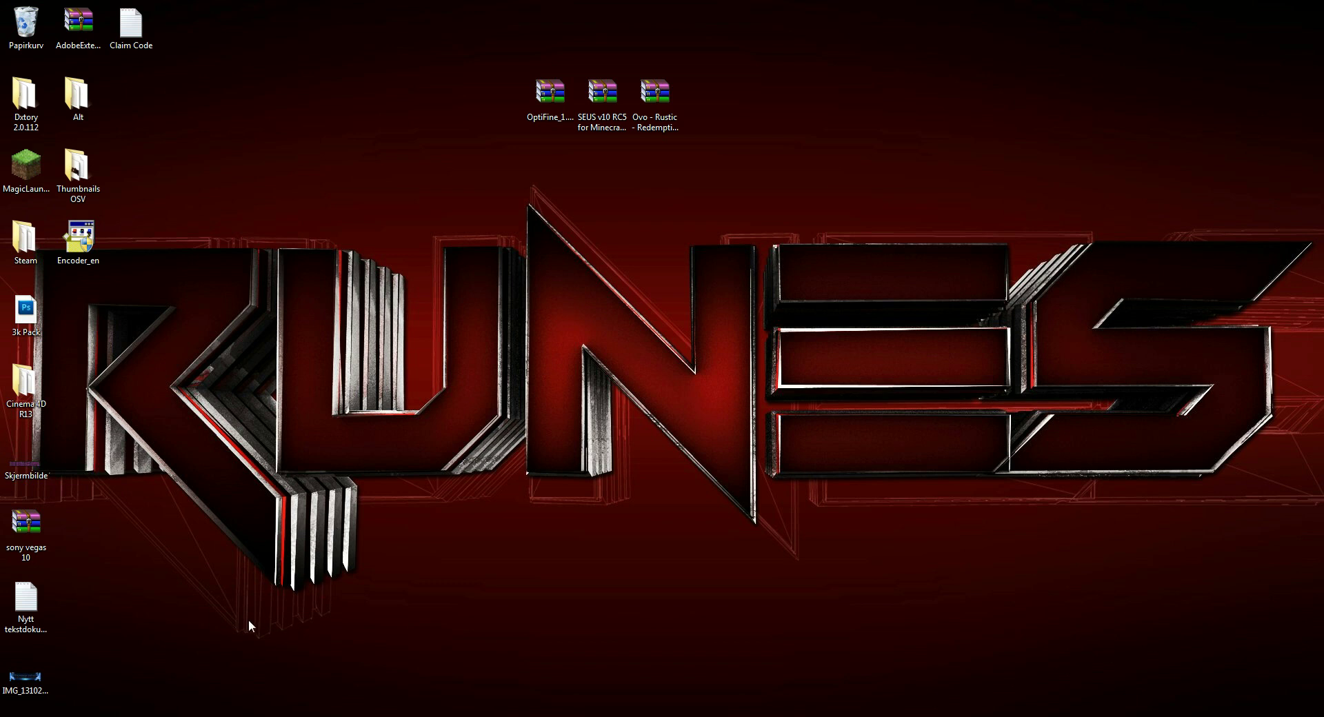
# Restore the OptiFine forum thread in Chrome and scroll to the HD B4 Ultra and Standard downloads
pyautogui.click(276, 621)
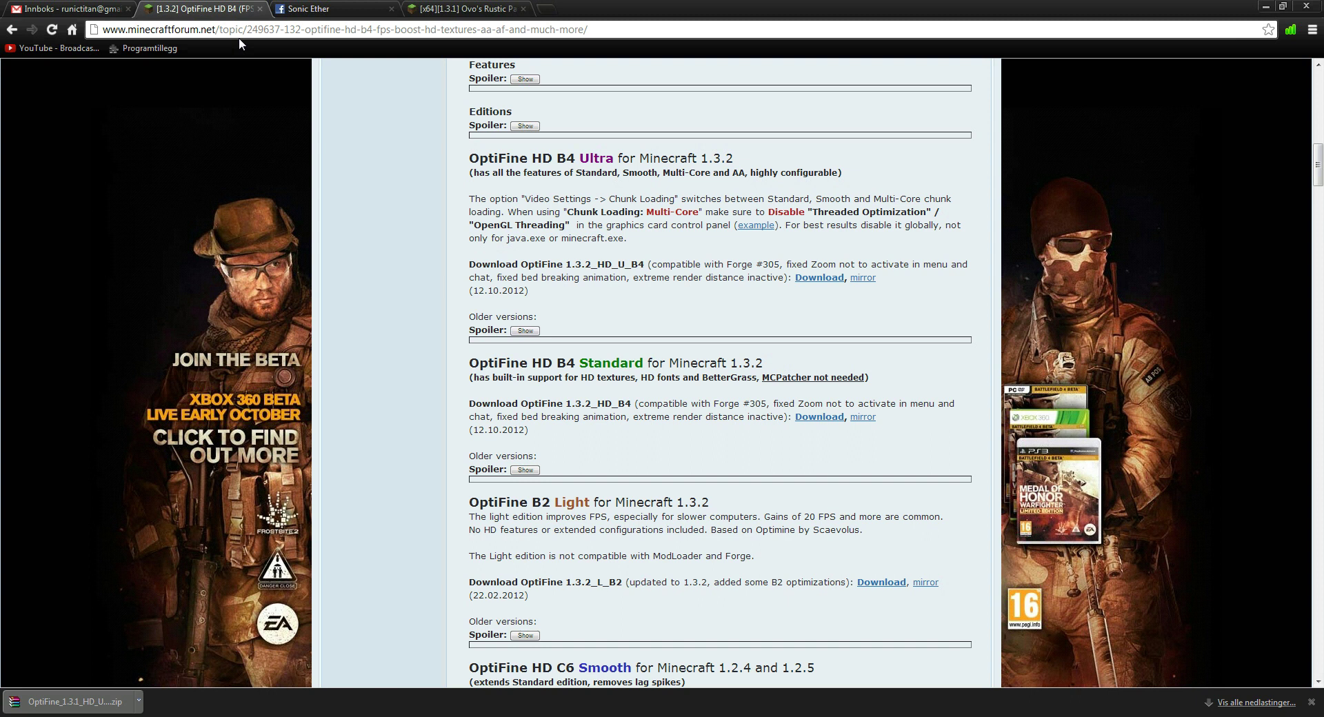
pyautogui.scroll(8, 417, 238)
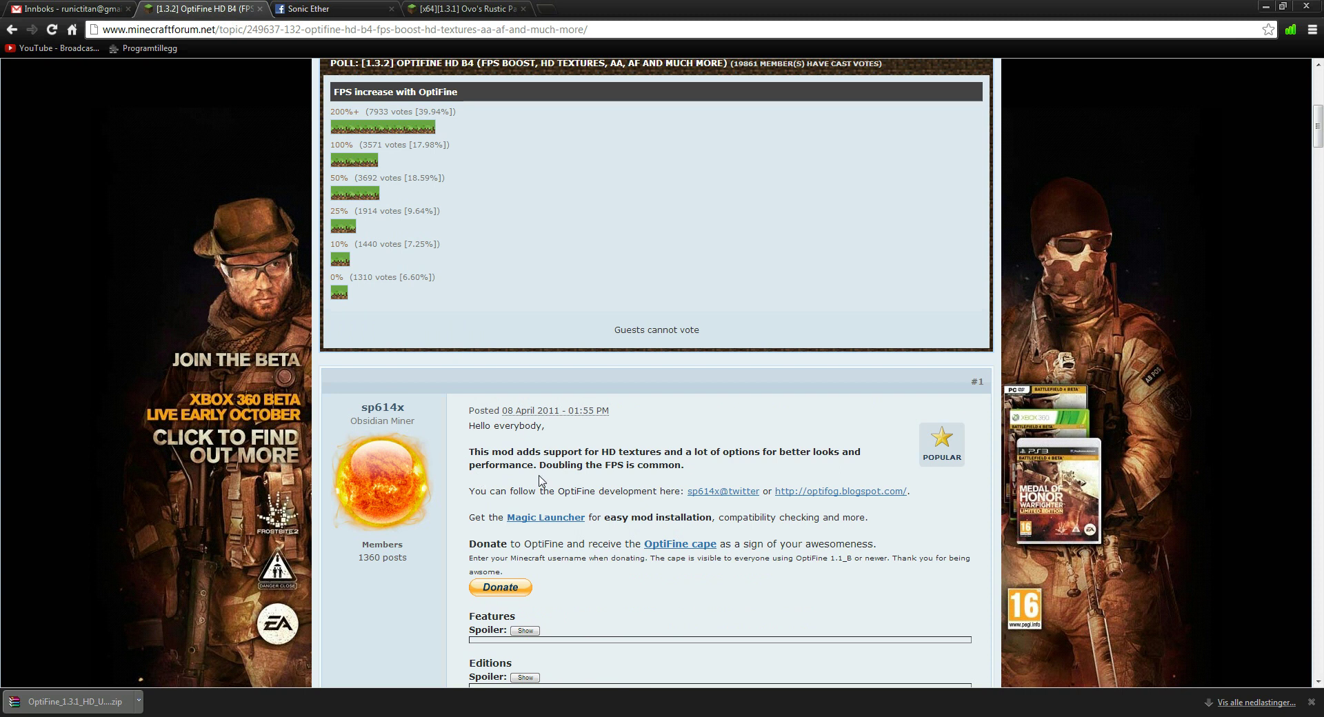
pyautogui.scroll(-6, 522, 445)
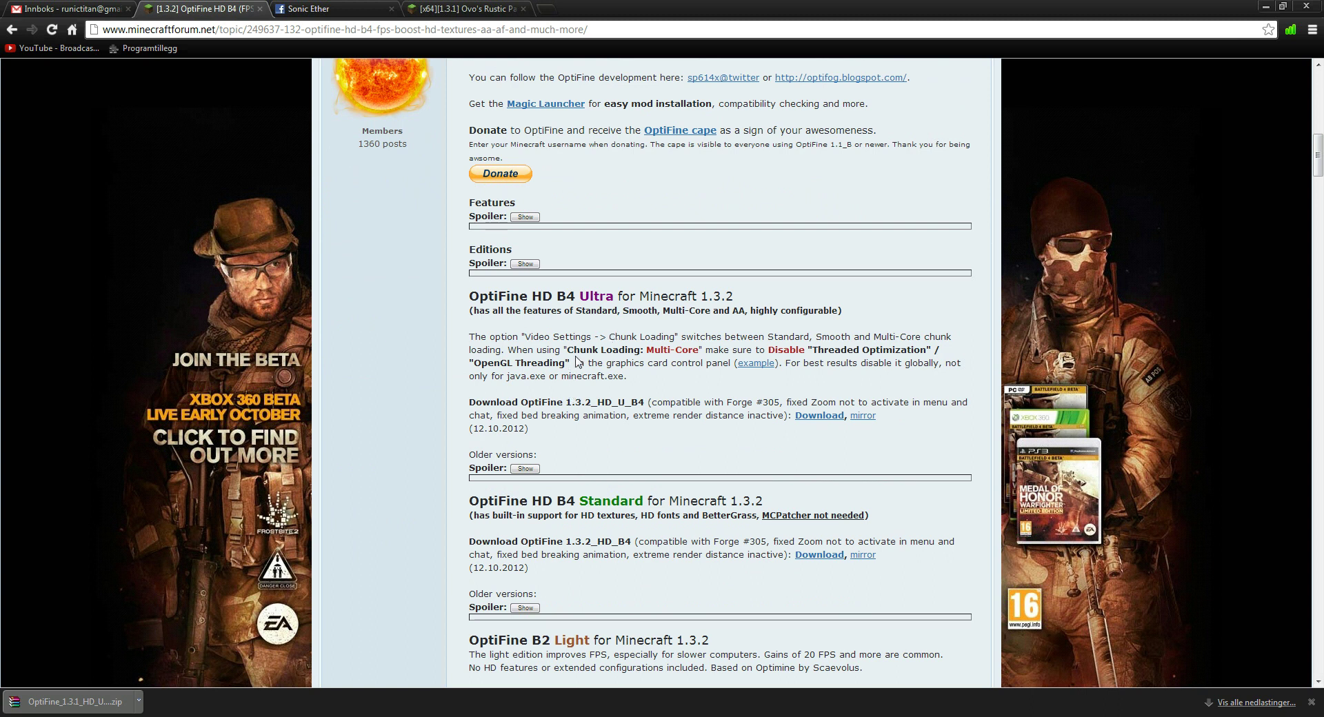
pyautogui.scroll(-1, 578, 361)
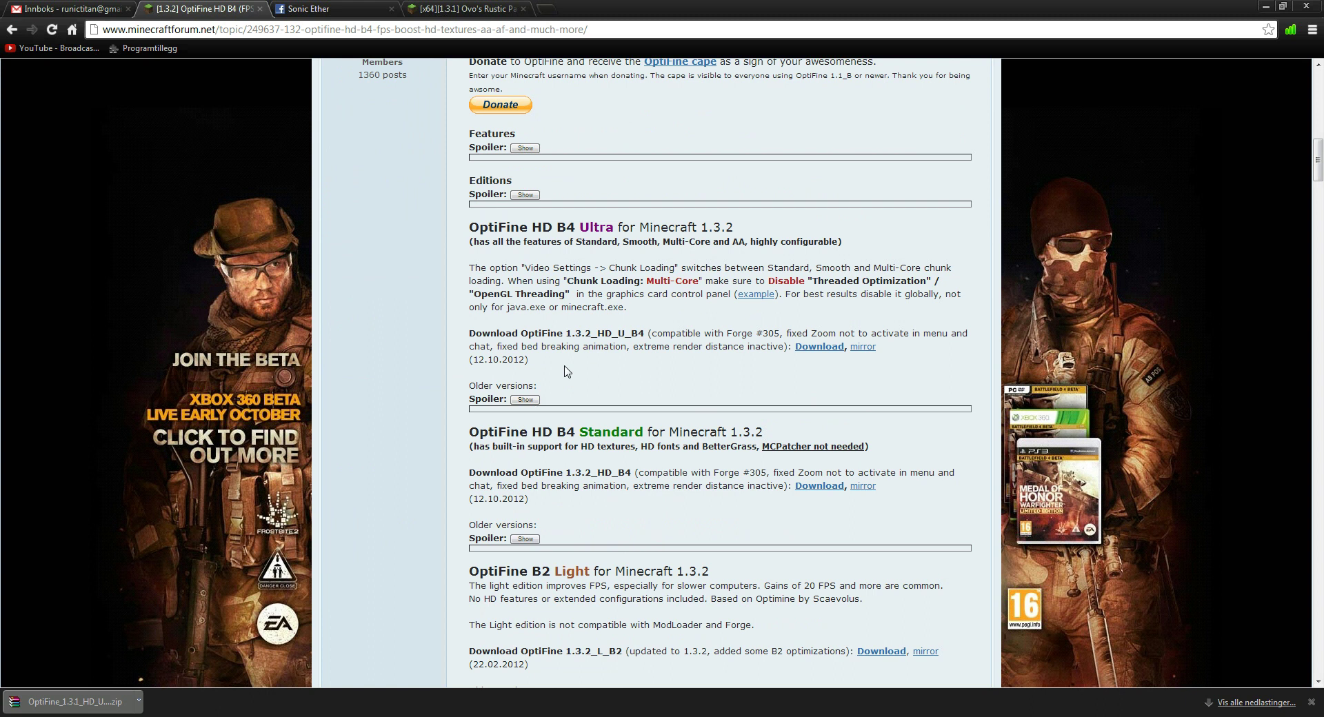
# Expand OptiFine's older Ultra versions, highlight 1.3.1_HD_U_B1, then go to the Sonic Ether tab
pyautogui.click(531, 400)
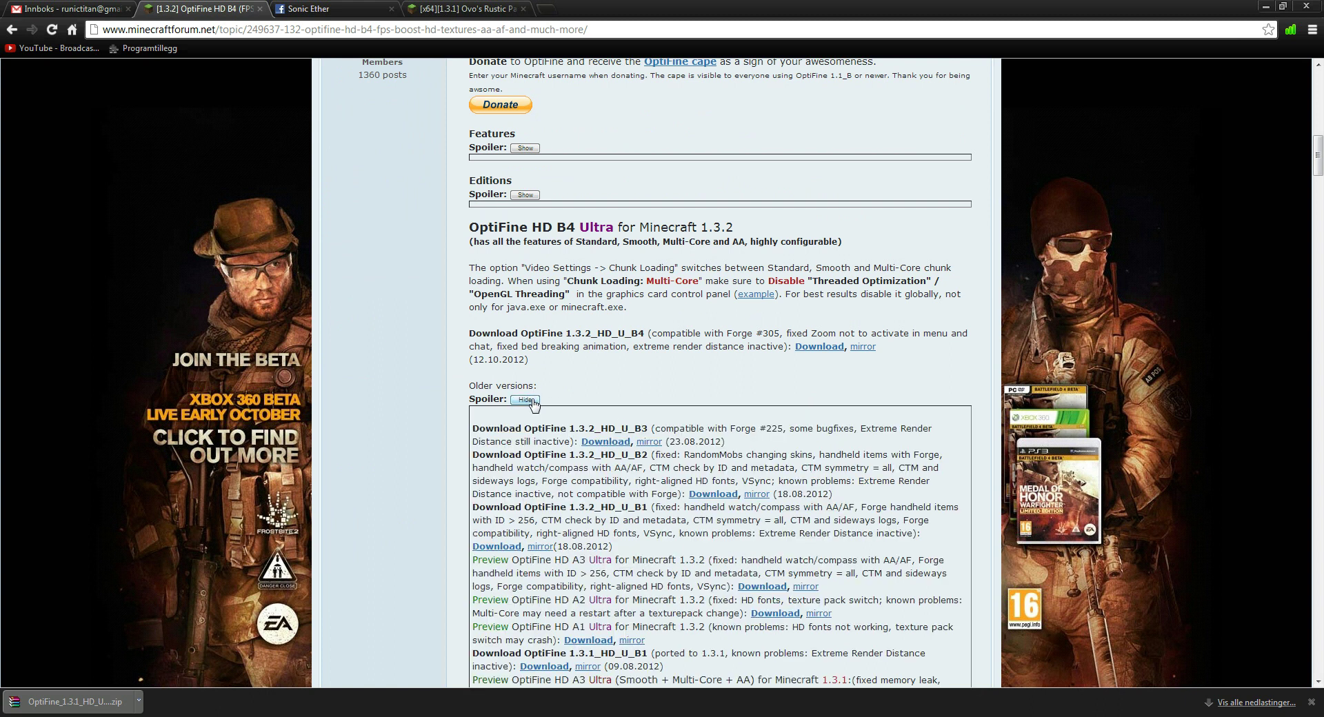
pyautogui.scroll(-1, 593, 441)
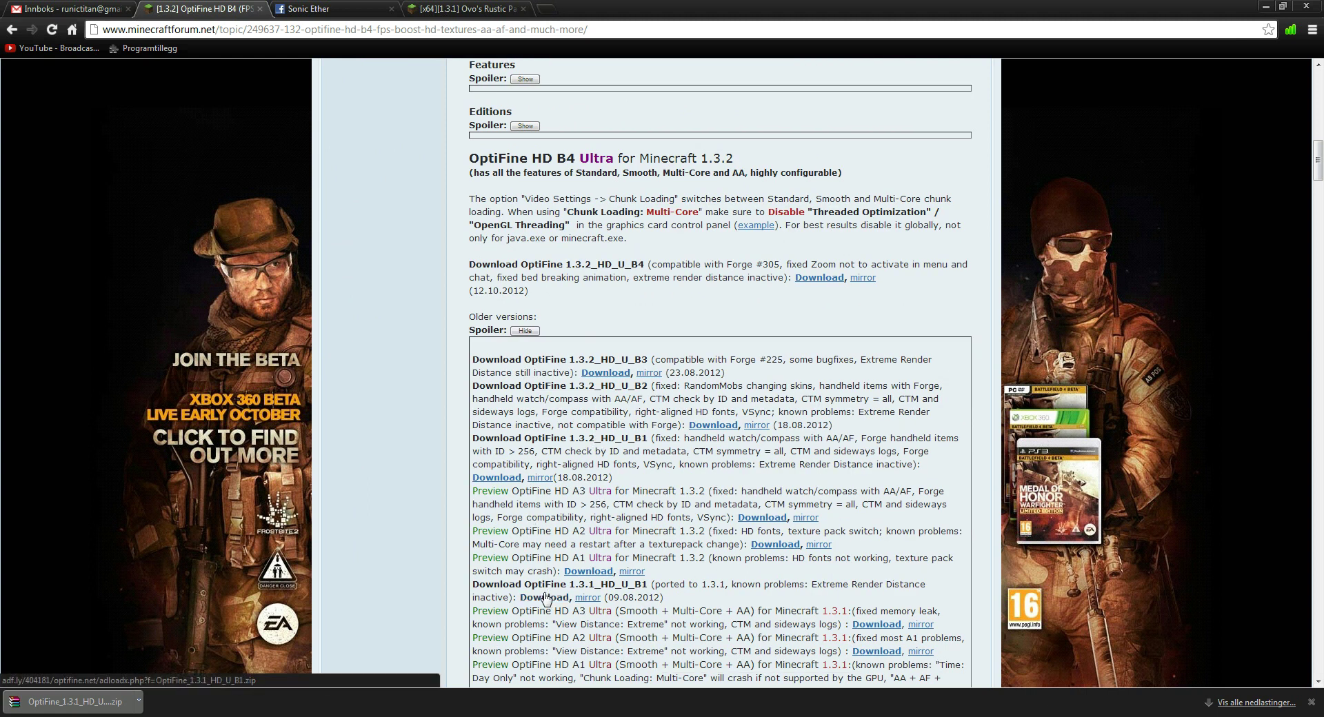
pyautogui.moveTo(486, 586)
pyautogui.mouseDown()
pyautogui.moveTo(593, 598)
pyautogui.moveTo(666, 588)
pyautogui.moveTo(653, 588)
pyautogui.mouseUp()
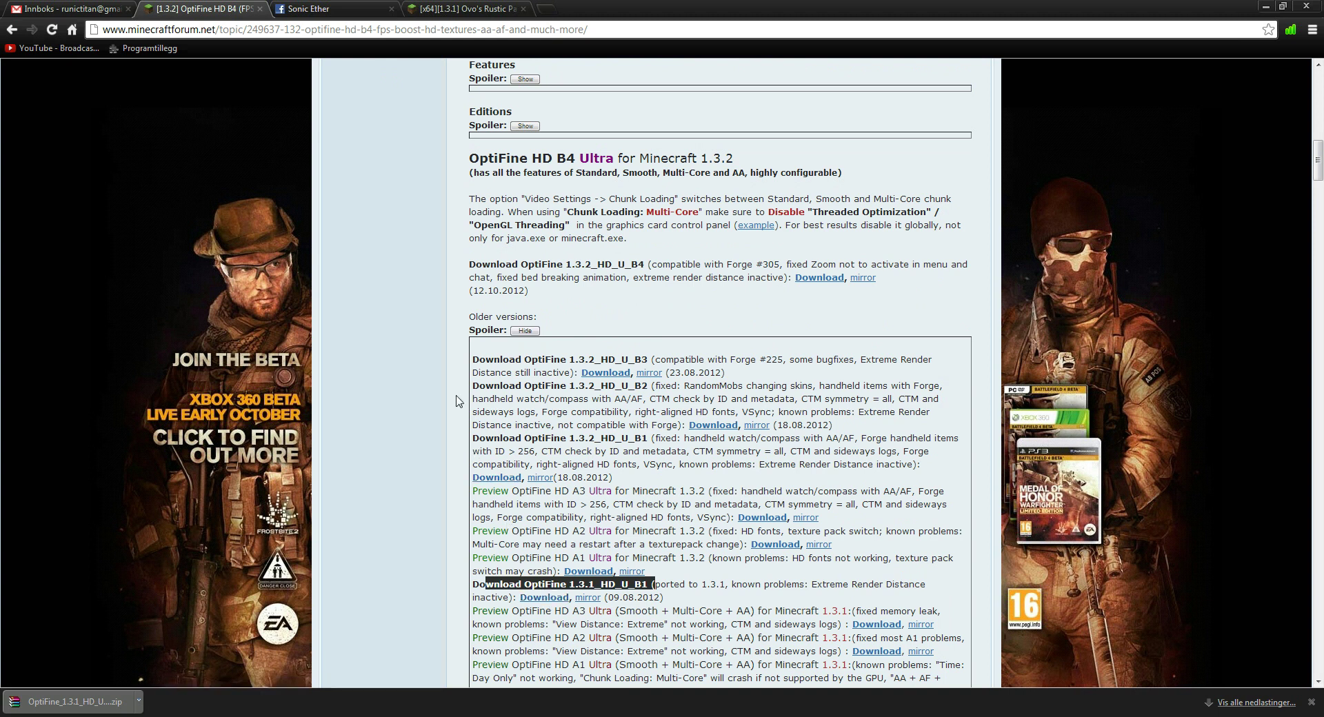
pyautogui.click(334, 13)
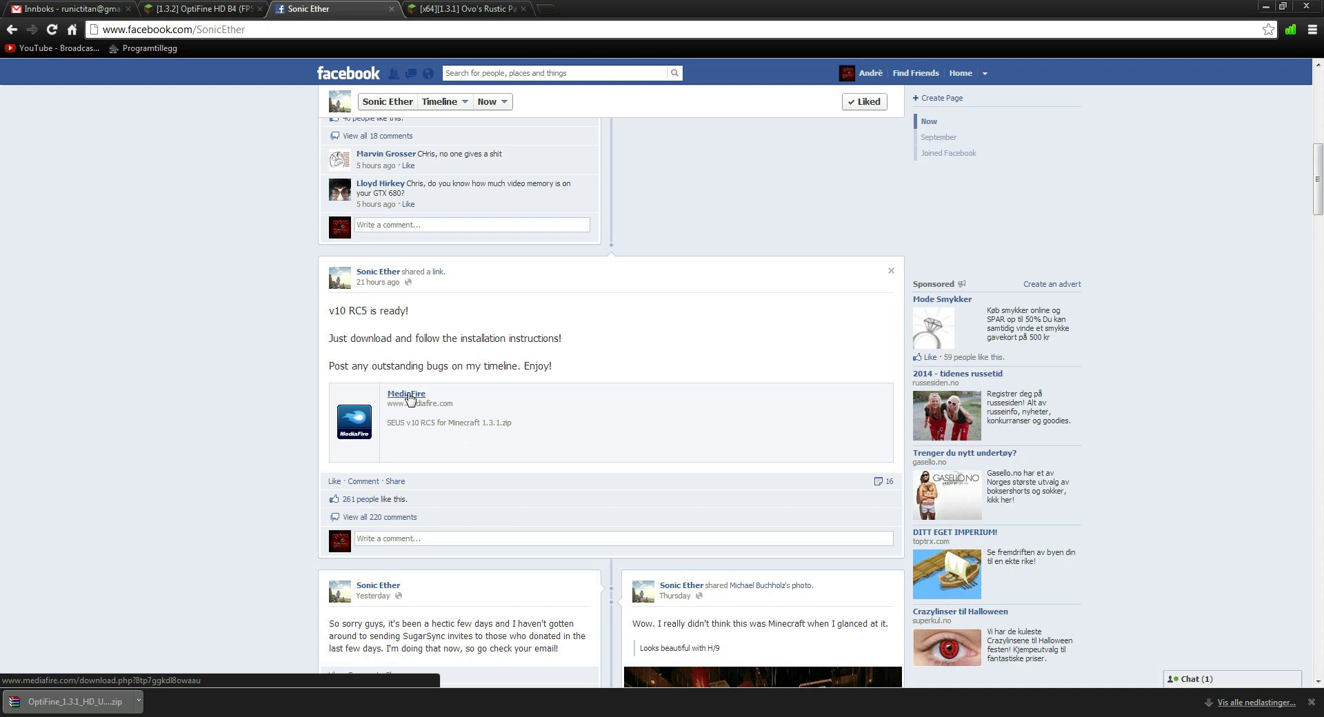
# Switch to the [x64][1.3.1] Ovo's Rustic Pack: Redemption thread tab
pyautogui.click(467, 9)
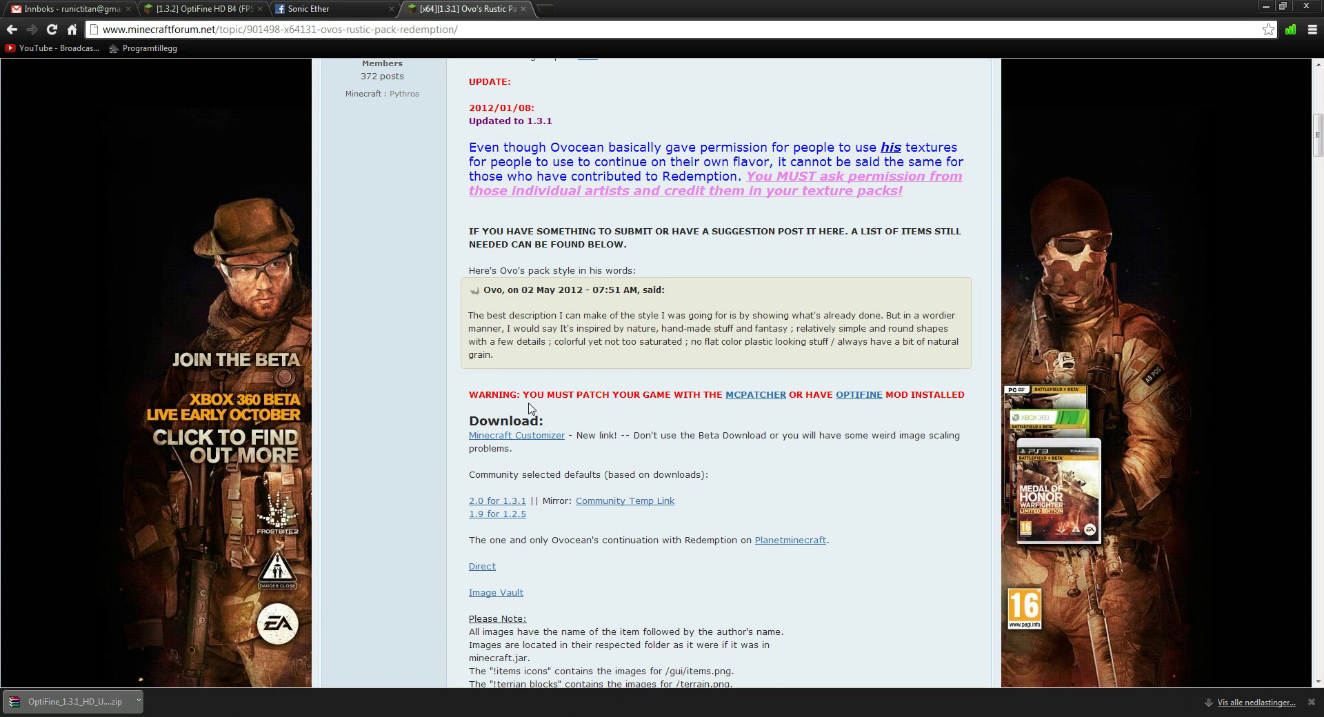
# Scroll to and highlight the Ovo's Rustic Pack '2.0 for 1.3.1' download link, then minimize Chrome
pyautogui.scroll(7, 530, 408)
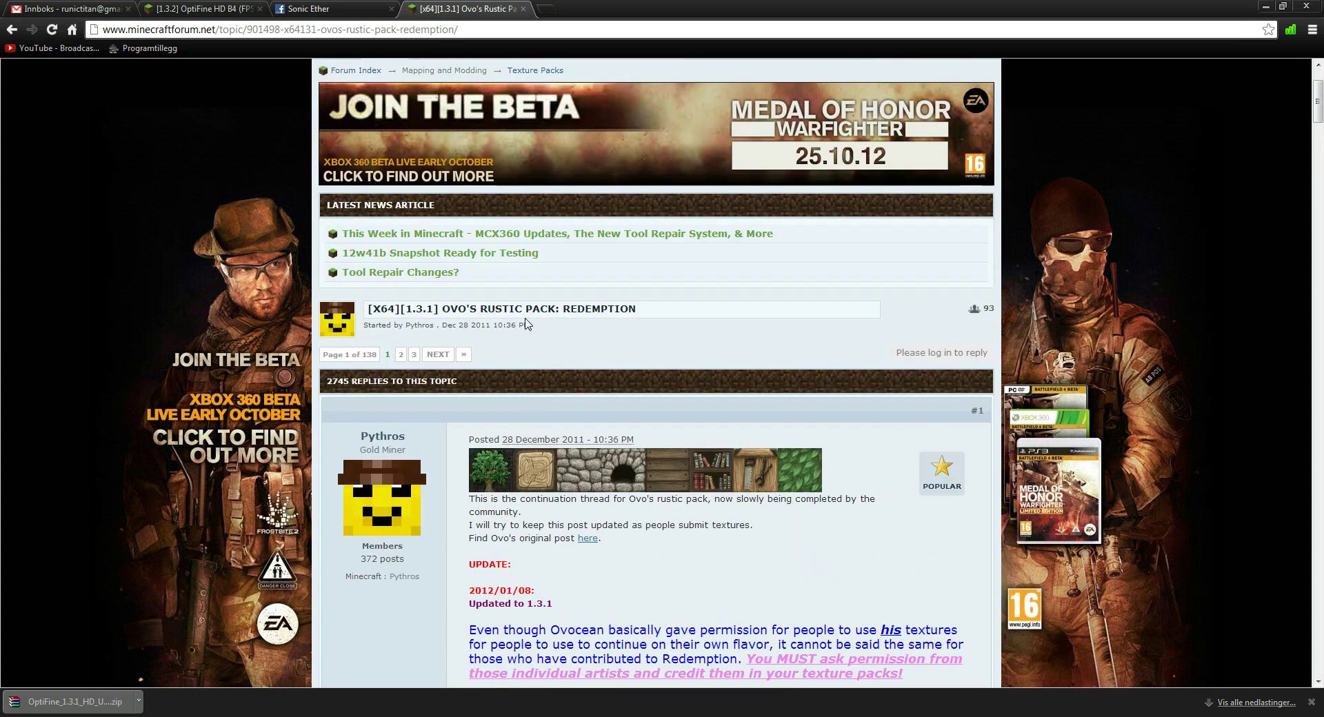
pyautogui.scroll(-2, 642, 486)
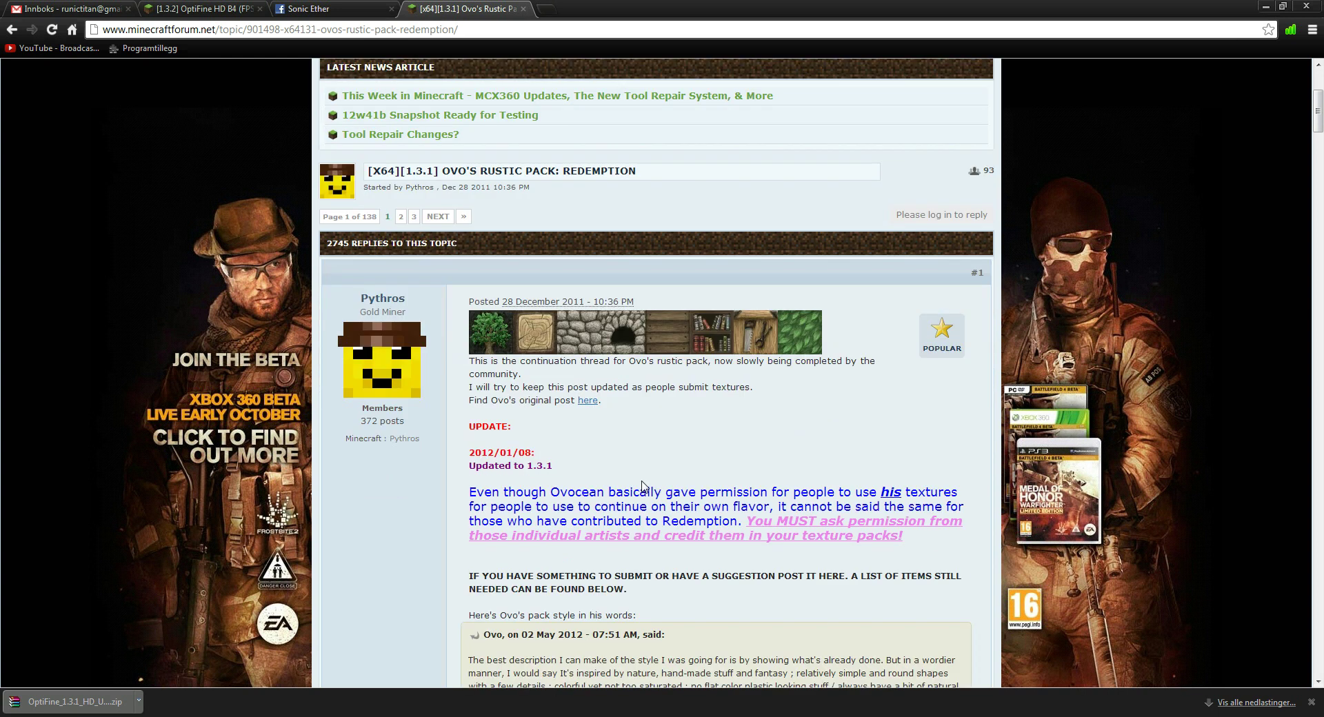
pyautogui.scroll(-3, 642, 486)
pyautogui.scroll(-1, 648, 521)
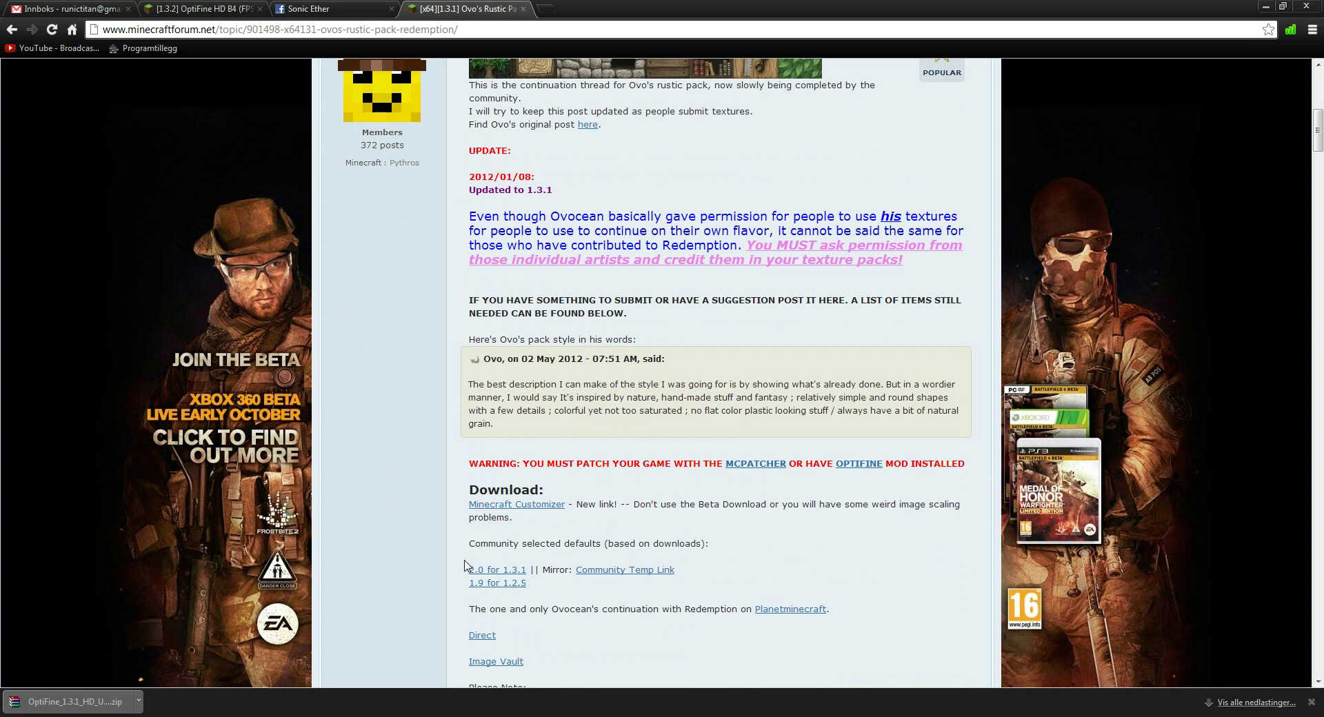
pyautogui.moveTo(469, 570); pyautogui.dragTo(530, 569)
pyautogui.click(519, 560)
pyautogui.click(1265, 6)
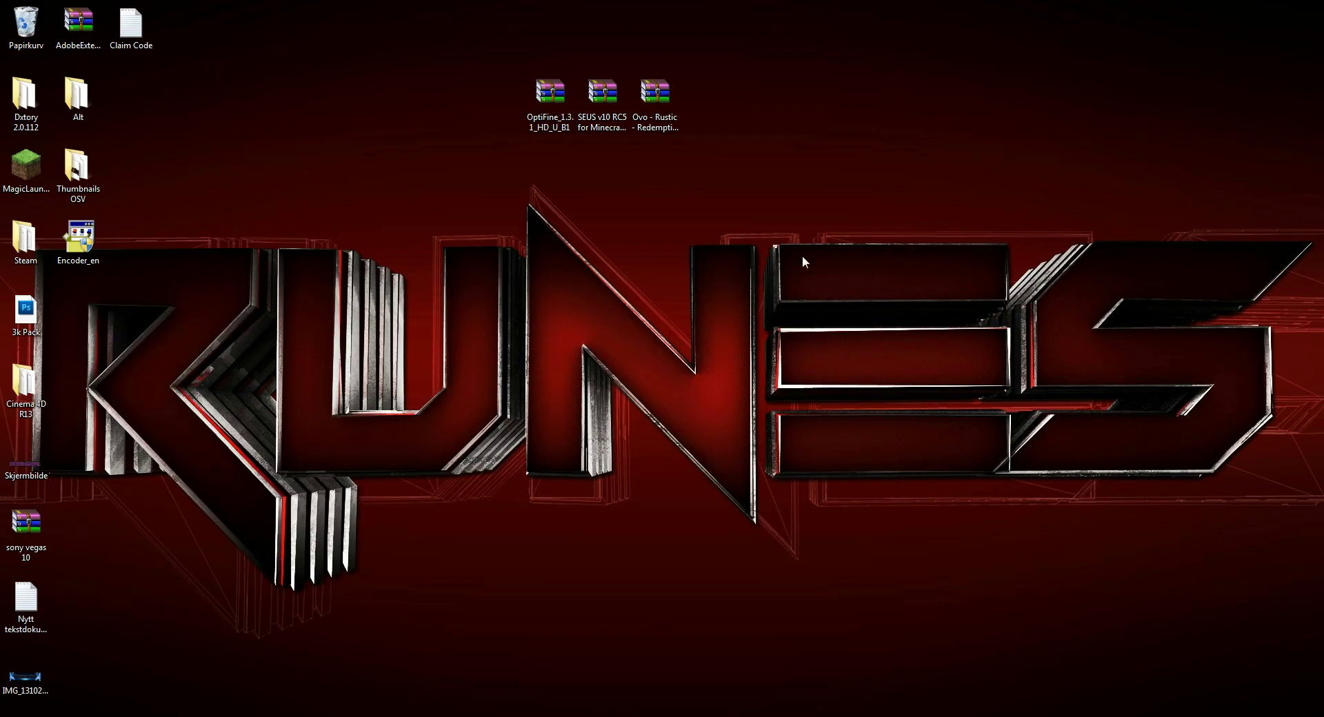
# Go to %appdata% and open the .minecraft\bin folder
pyautogui.click(10, 715)
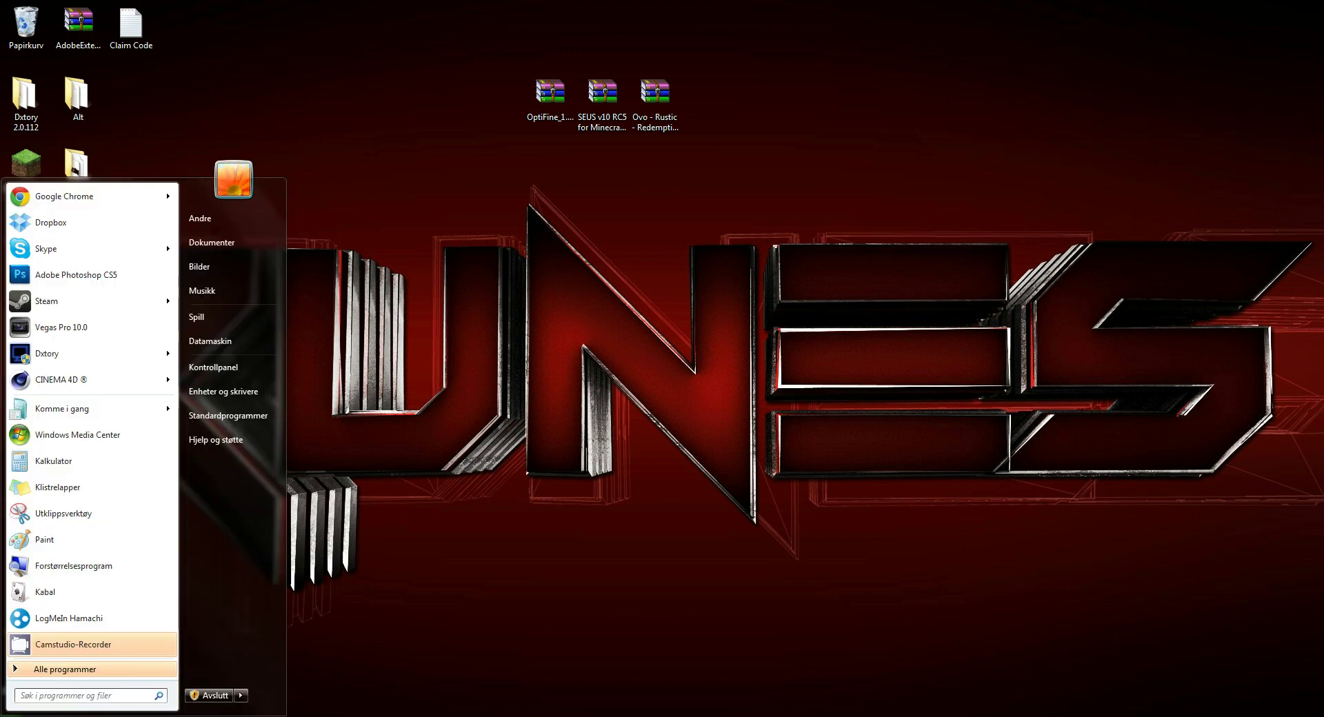
pyautogui.write('%a')
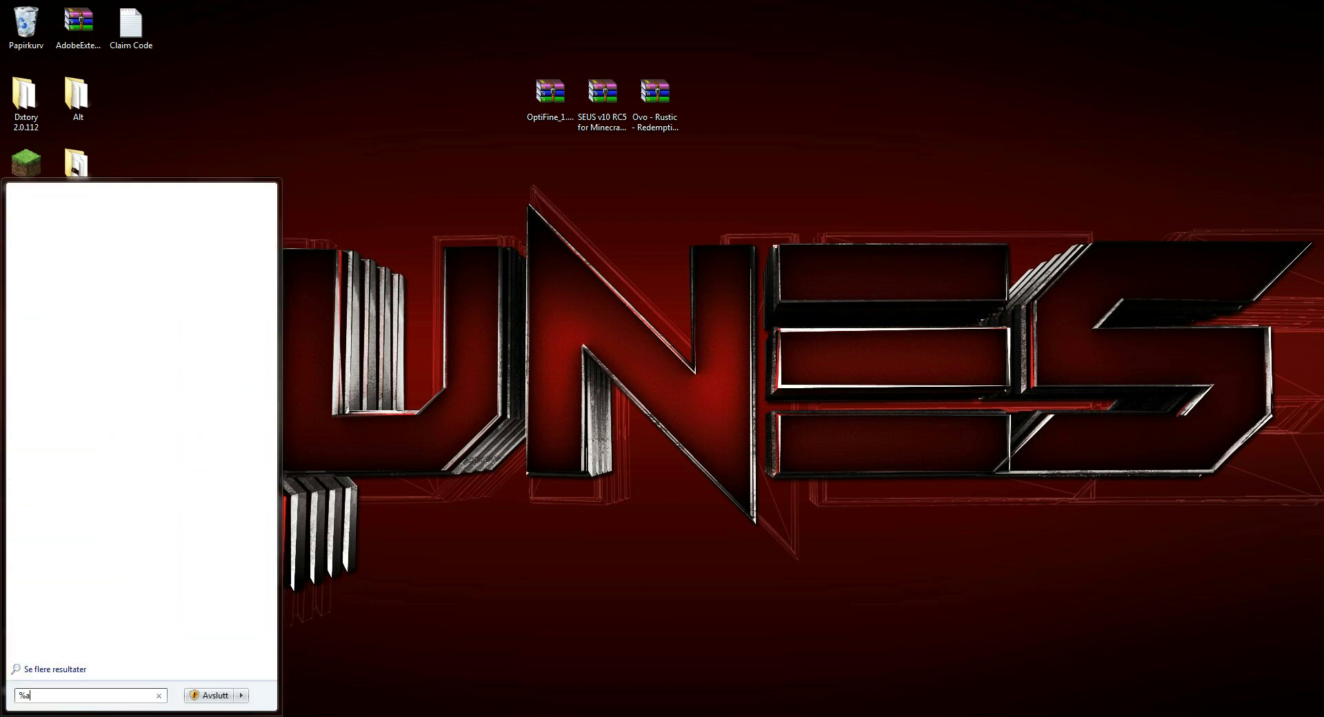
pyautogui.write('ppdata%')
pyautogui.press('Return')
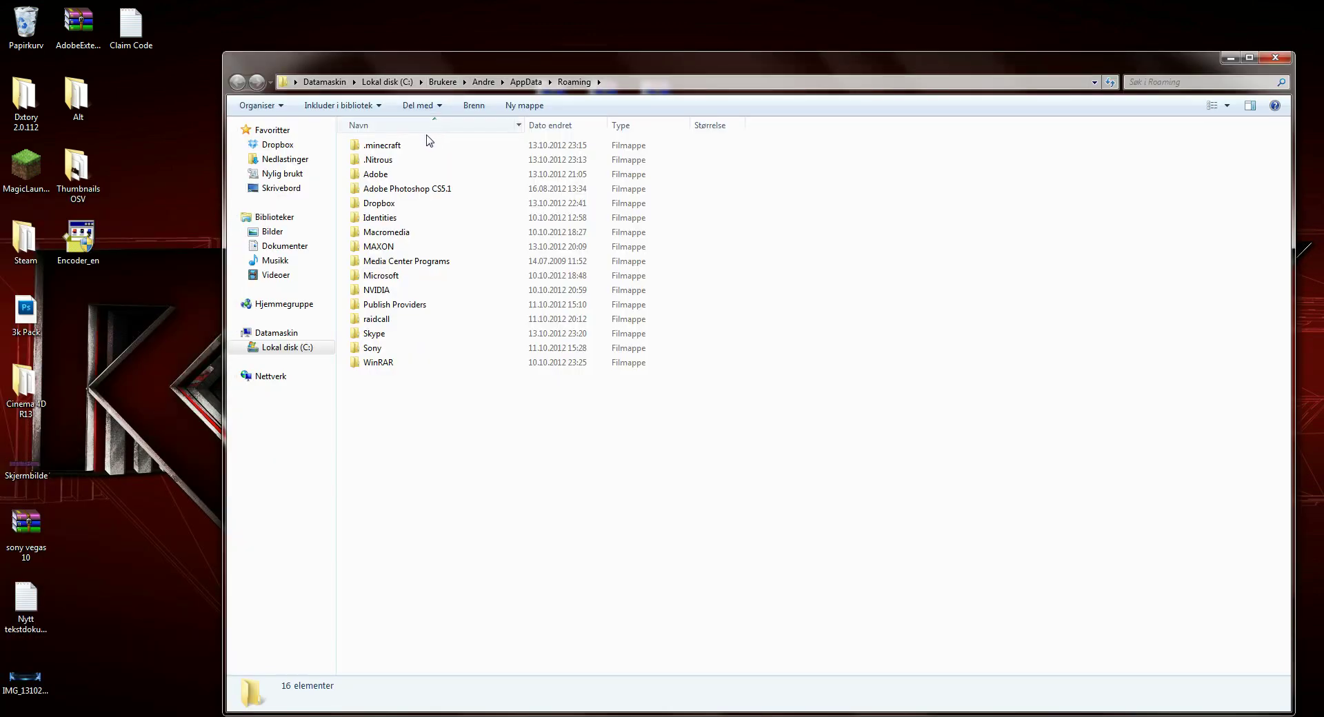
pyautogui.doubleClick(424, 143)
pyautogui.doubleClick(424, 143)
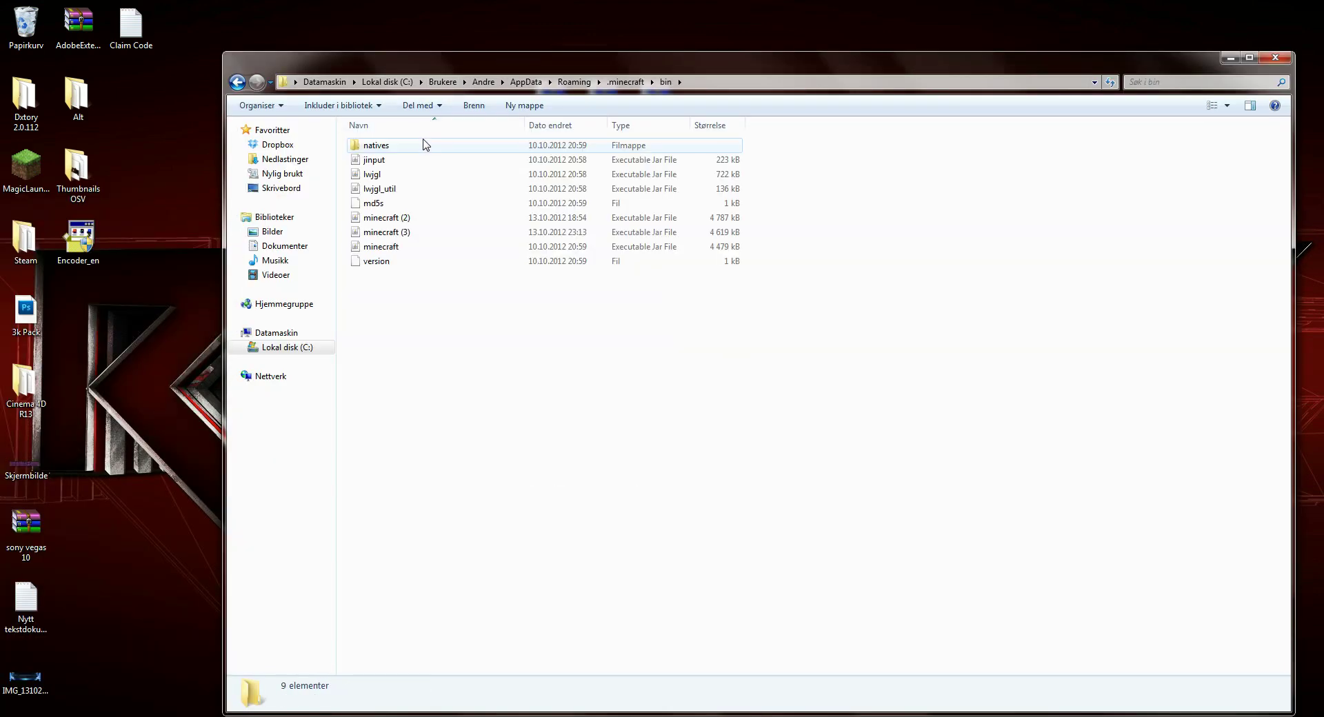
# Open minecraft (3).jar as an archive with WinRAR archiver
pyautogui.click(402, 233)
pyautogui.rightClick(403, 235)
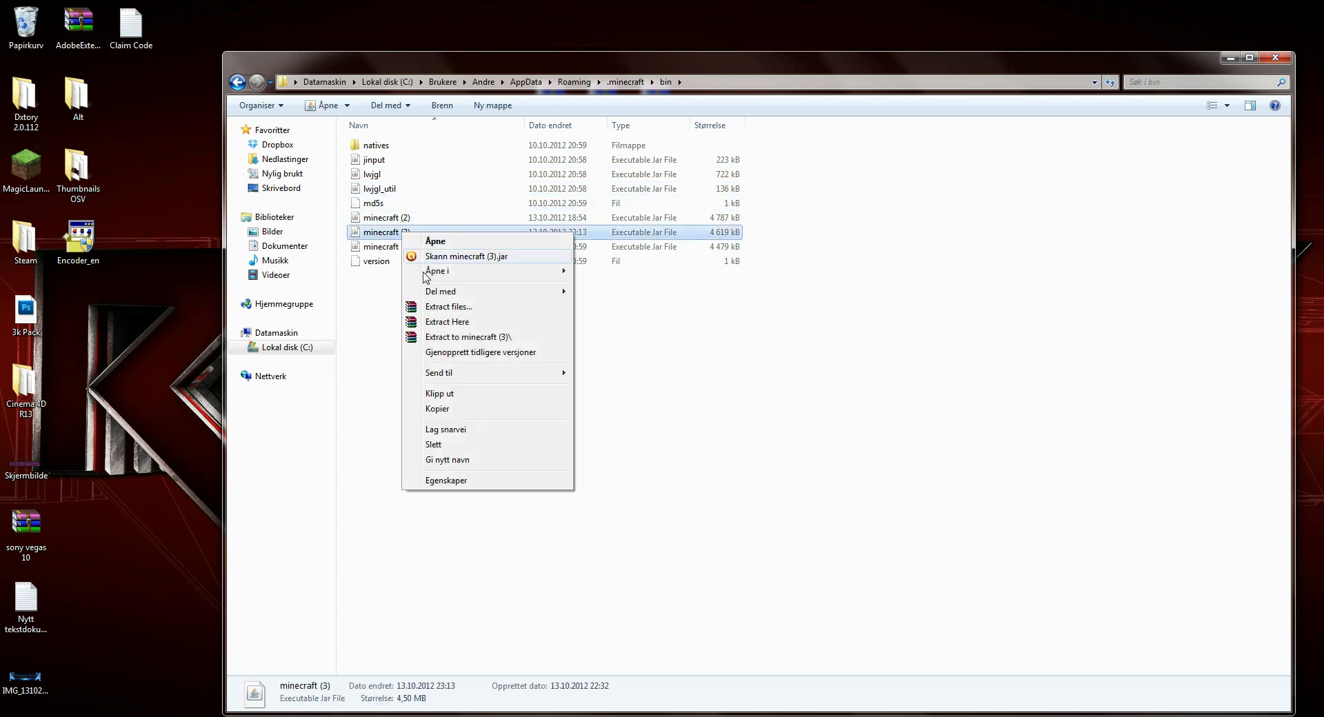
pyautogui.click(412, 242)
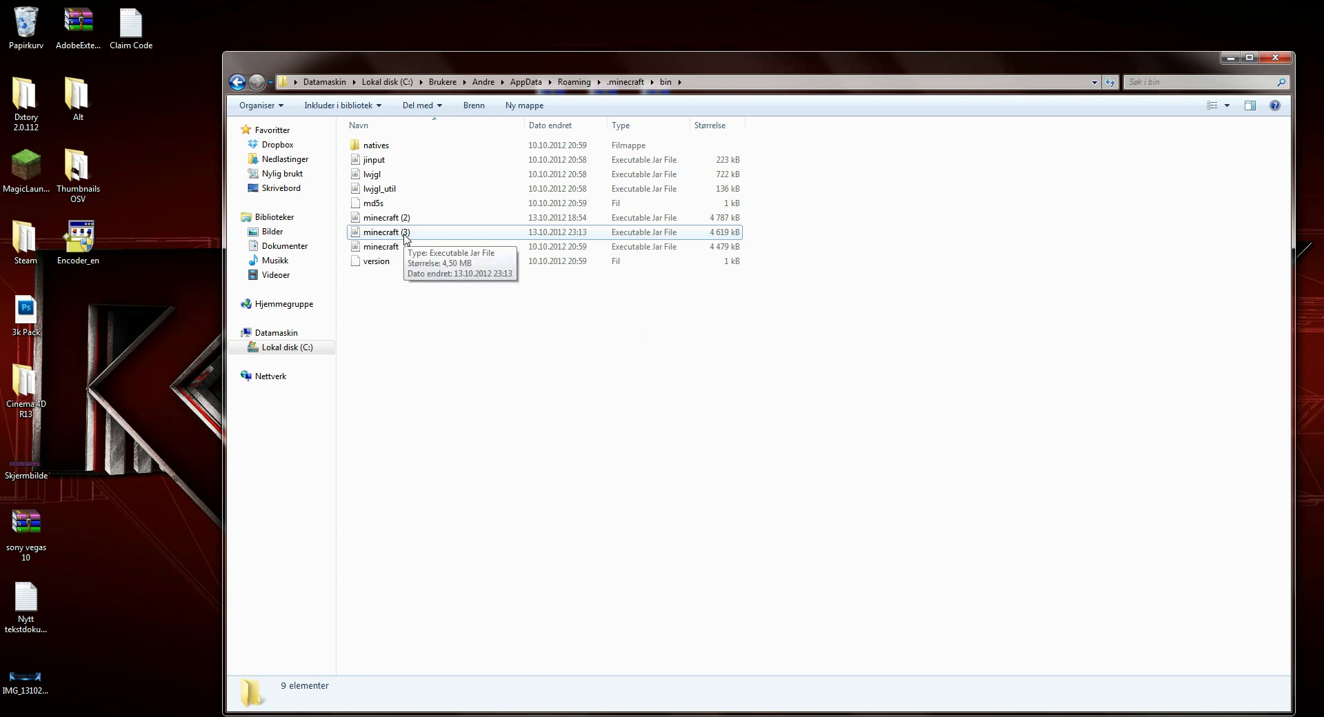
pyautogui.click(400, 247)
pyautogui.click(405, 237)
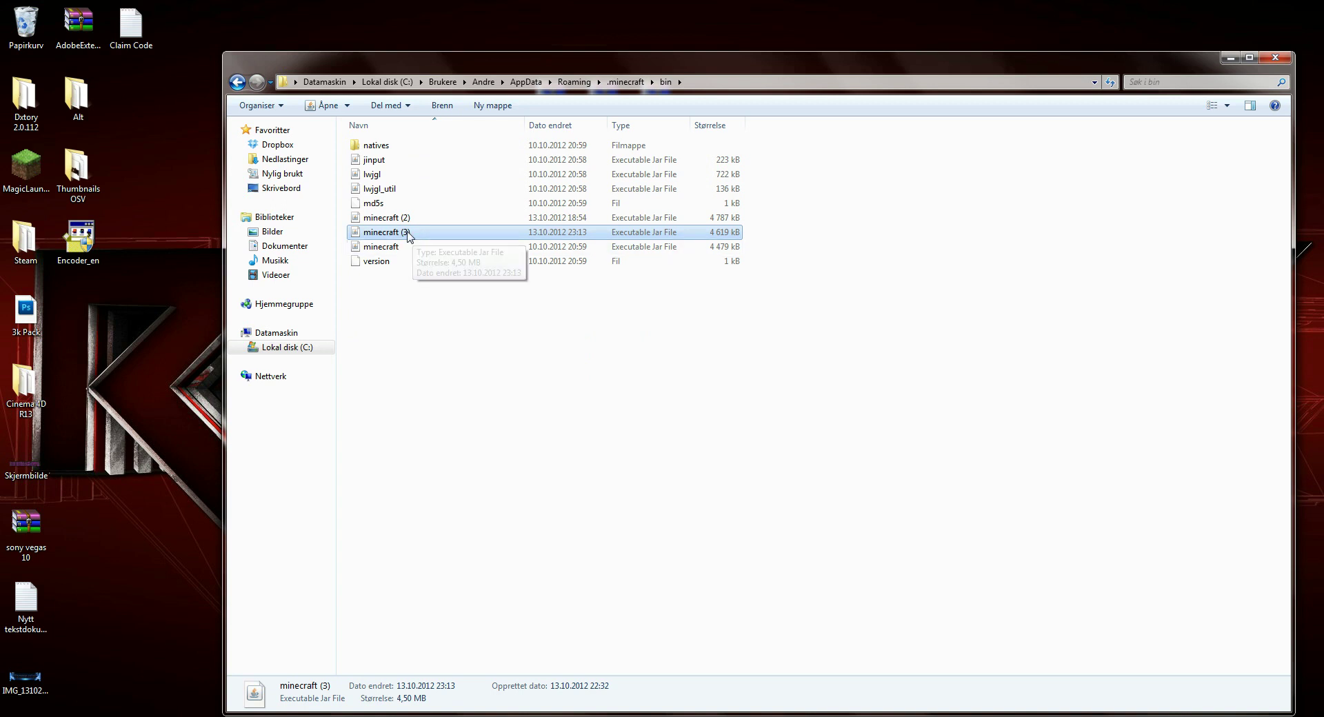
pyautogui.rightClick(407, 231)
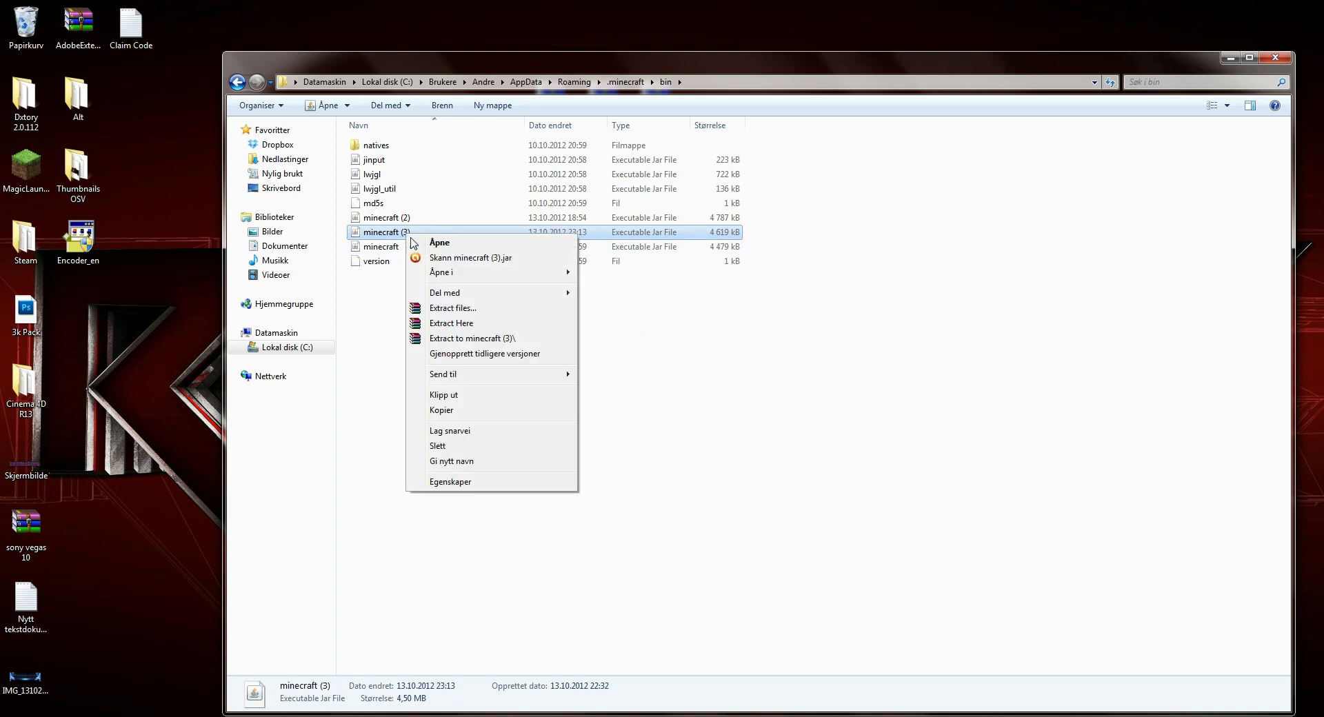
pyautogui.moveTo(473, 280)
pyautogui.click(629, 289)
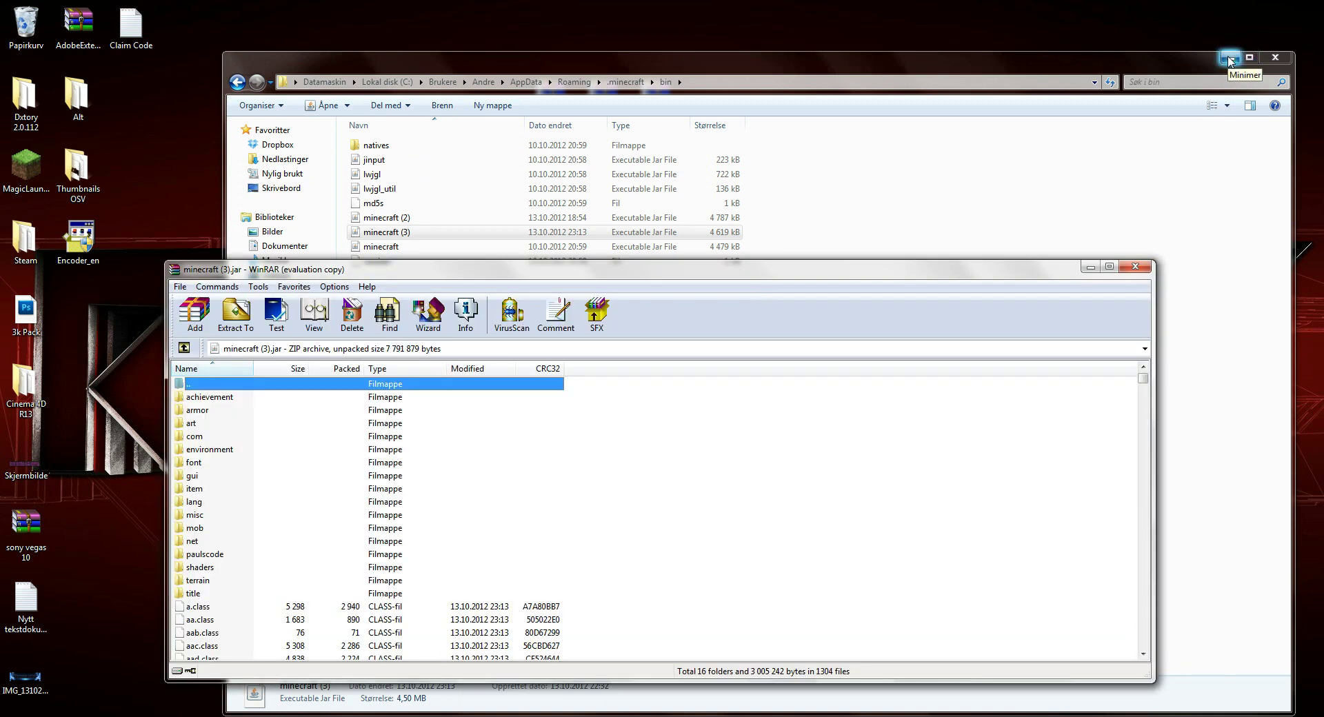
# Minimize Explorer and move the minecraft (3).jar WinRAR window up and to the right
pyautogui.click(1230, 61)
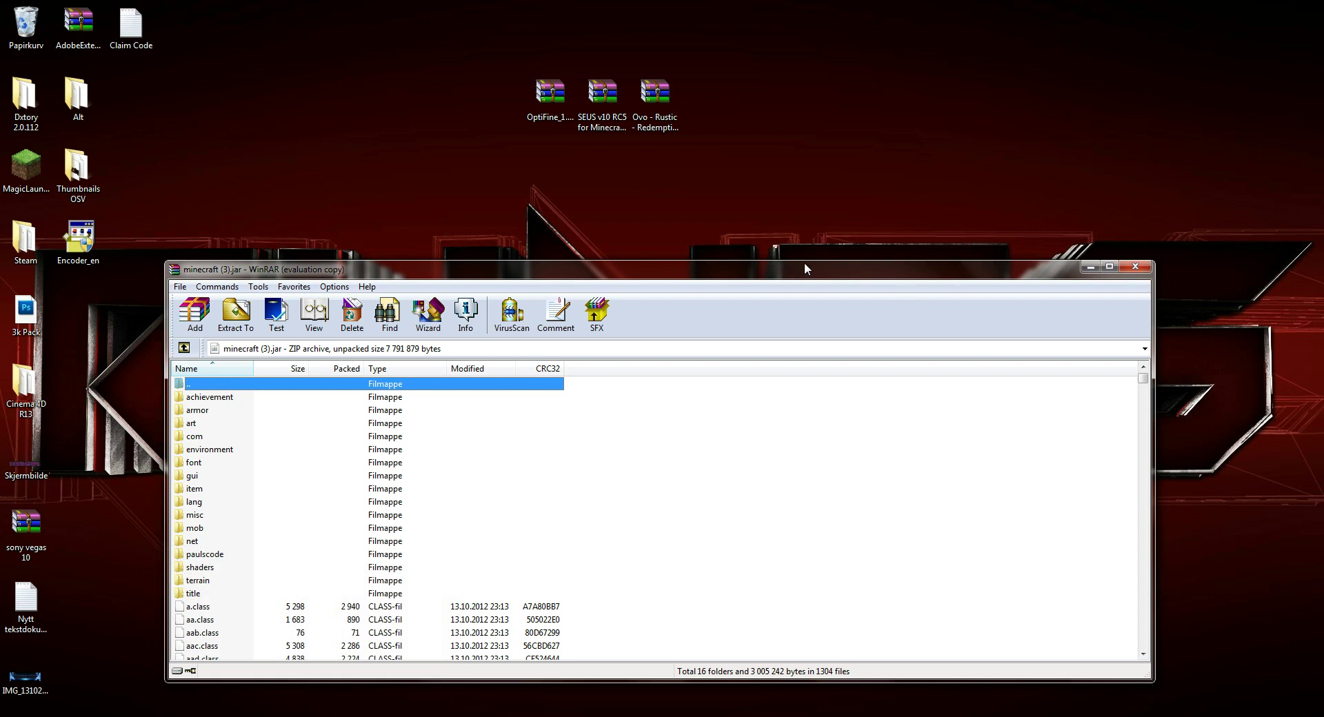
pyautogui.moveTo(804, 266)
pyautogui.mouseDown()
pyautogui.moveTo(904, 189)
pyautogui.moveTo(908, 168)
pyautogui.moveTo(918, 175)
pyautogui.mouseUp()
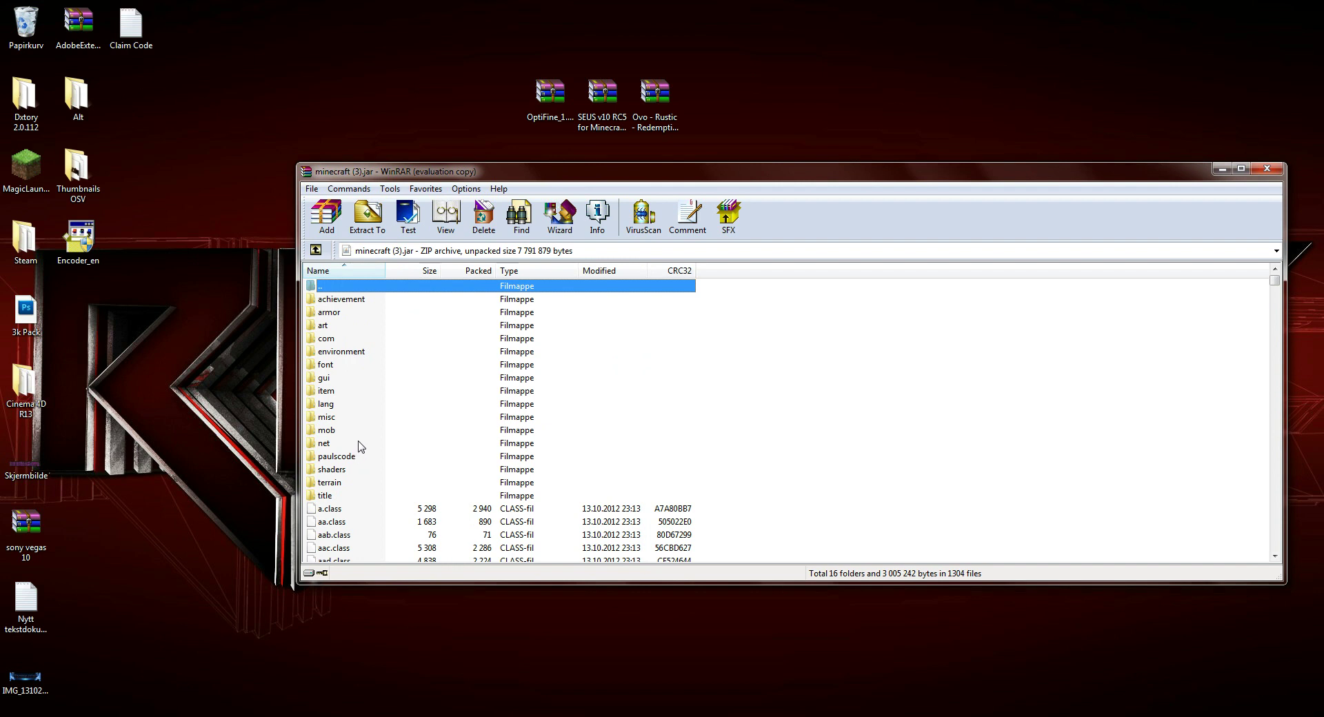
# Open OptiFine_1.3.1_HD_U_B1.zip in WinRAR and select all 61 files
pyautogui.click(538, 102)
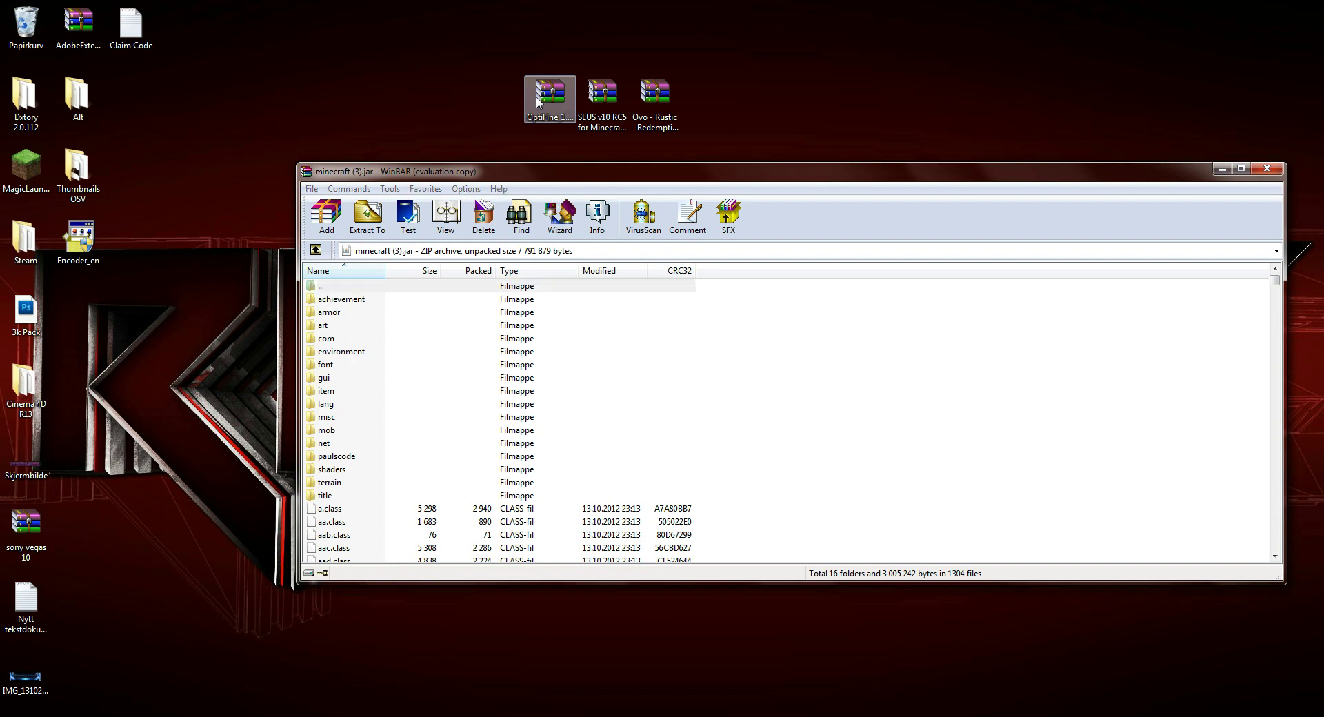
pyautogui.moveTo(538, 102); pyautogui.dragTo(446, 95)
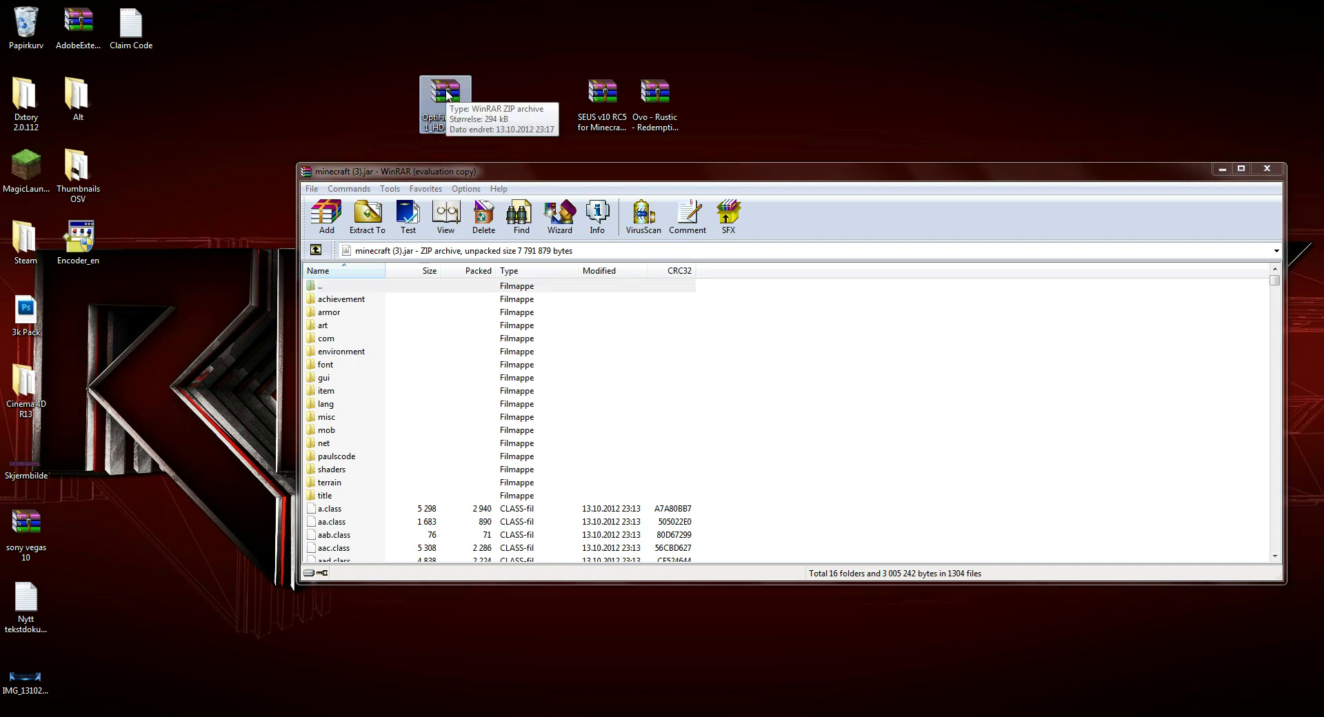
pyautogui.doubleClick(447, 95)
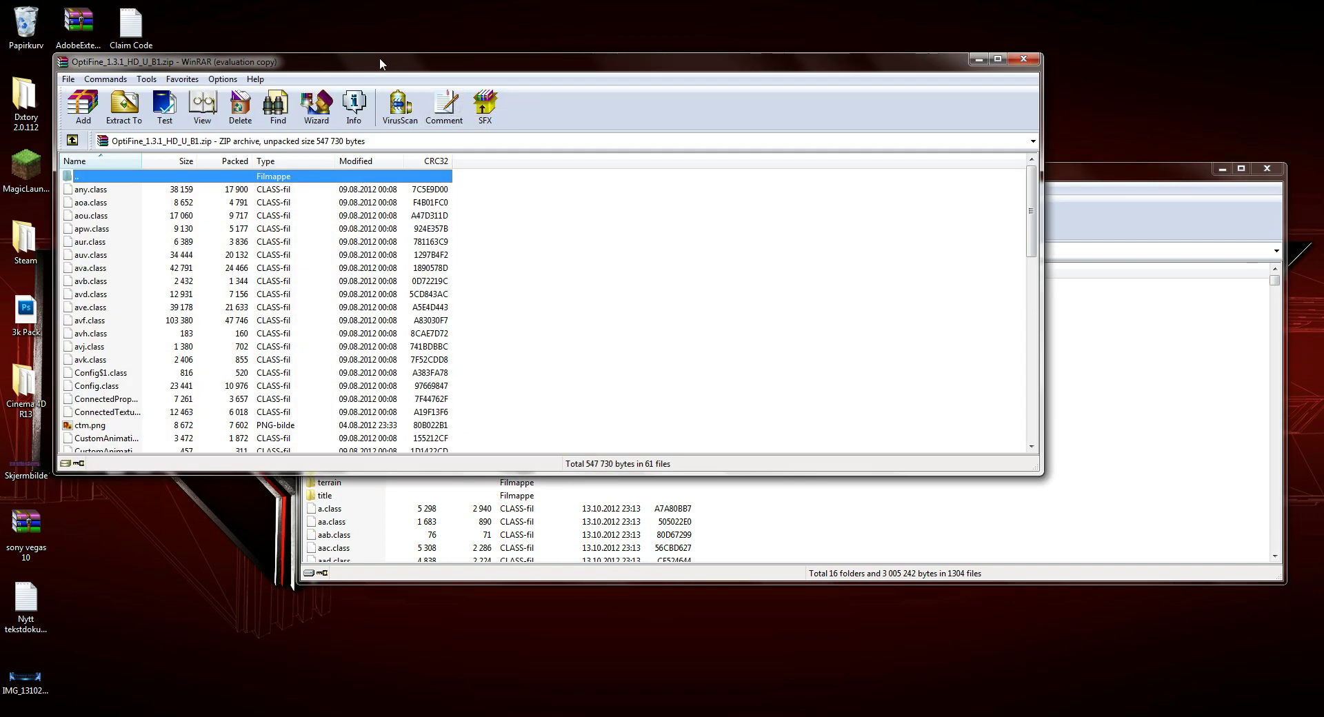
pyautogui.moveTo(403, 69); pyautogui.dragTo(405, 59)
pyautogui.click(140, 181)
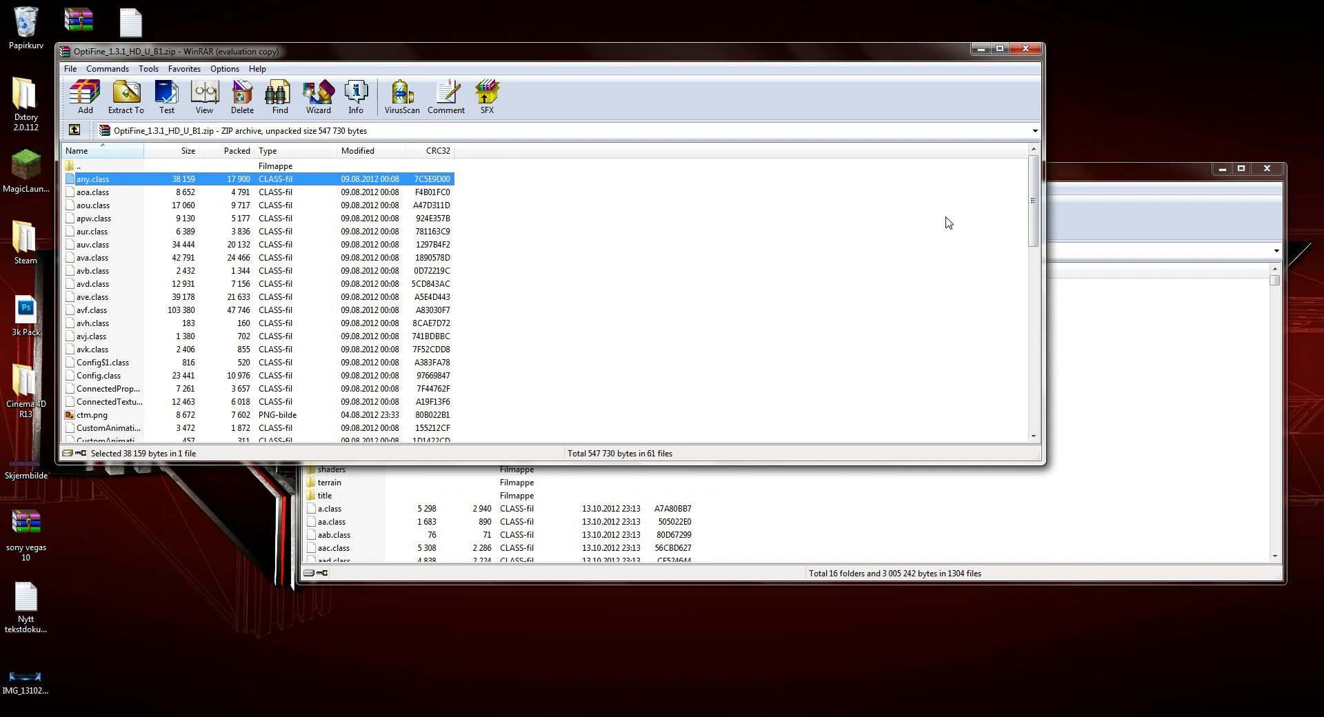
pyautogui.hotkey('ctrl', 'a')
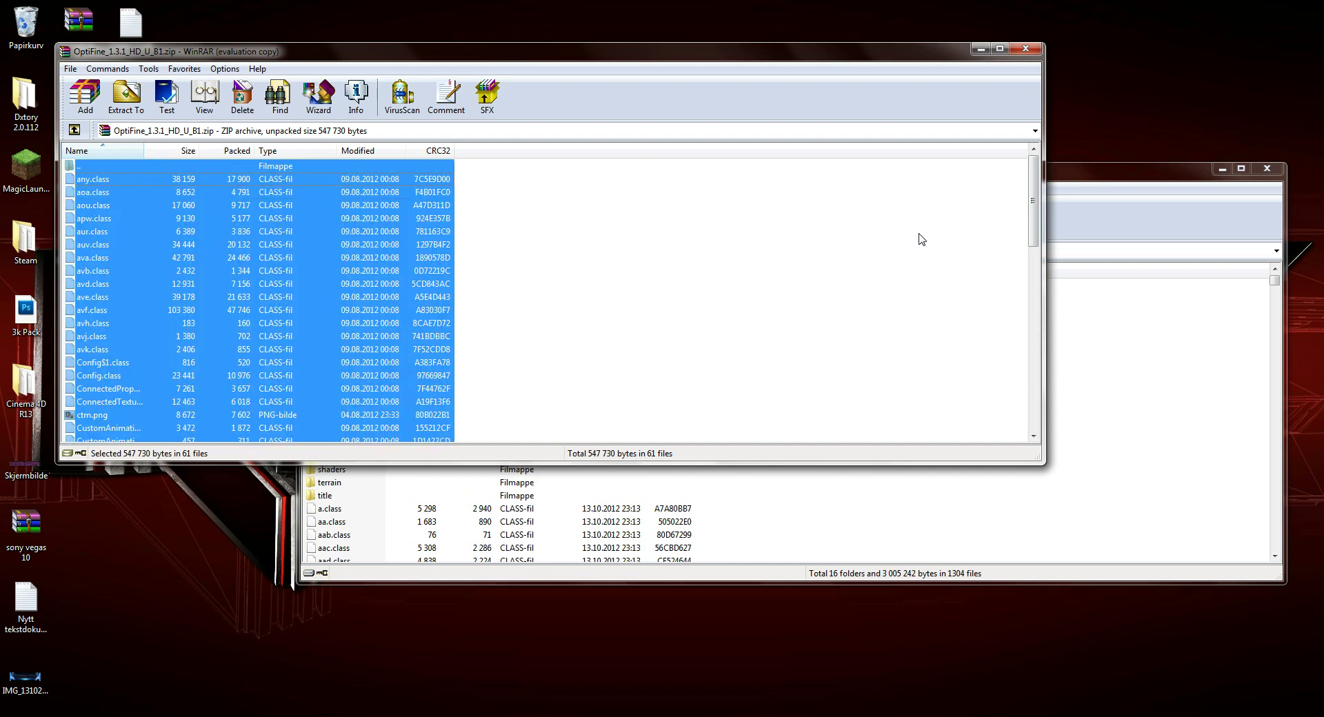
# Add the OptiFine files into minecraft (3).jar, confirm with OK, and close the jar archive
pyautogui.click(1109, 180)
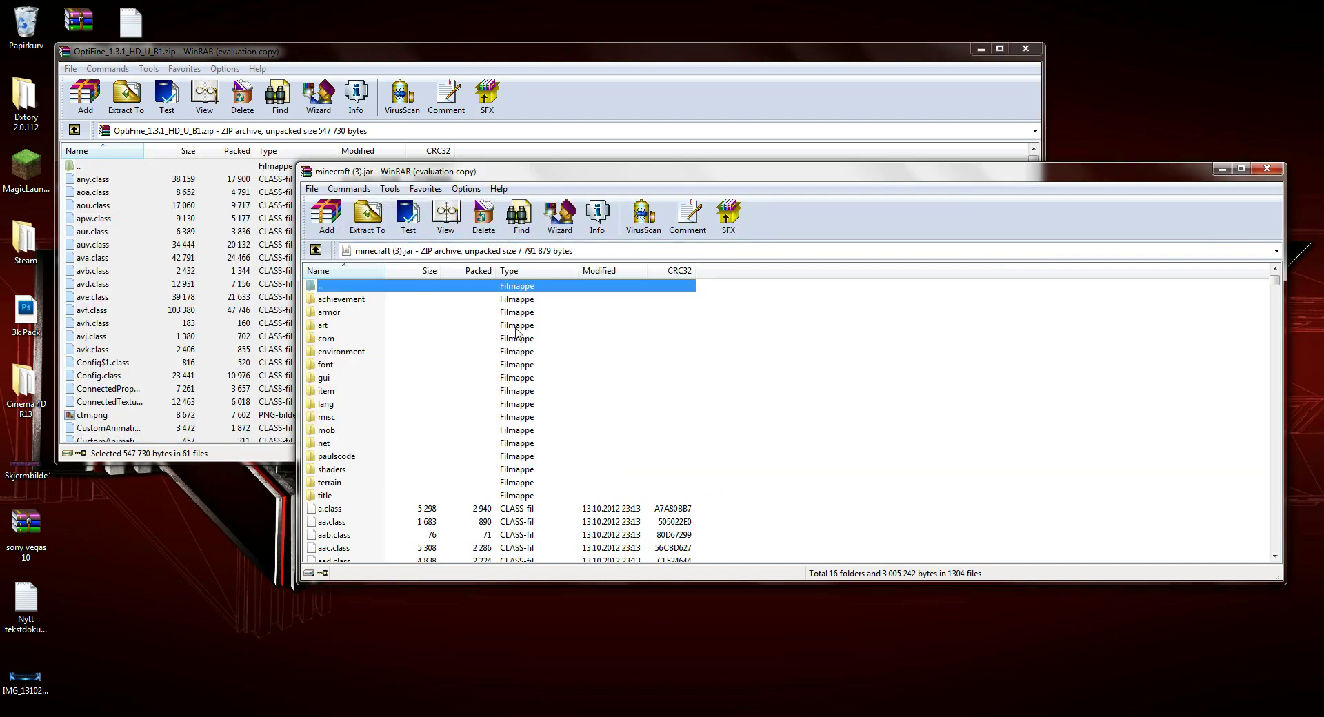
pyautogui.moveTo(517, 332); pyautogui.dragTo(512, 338)
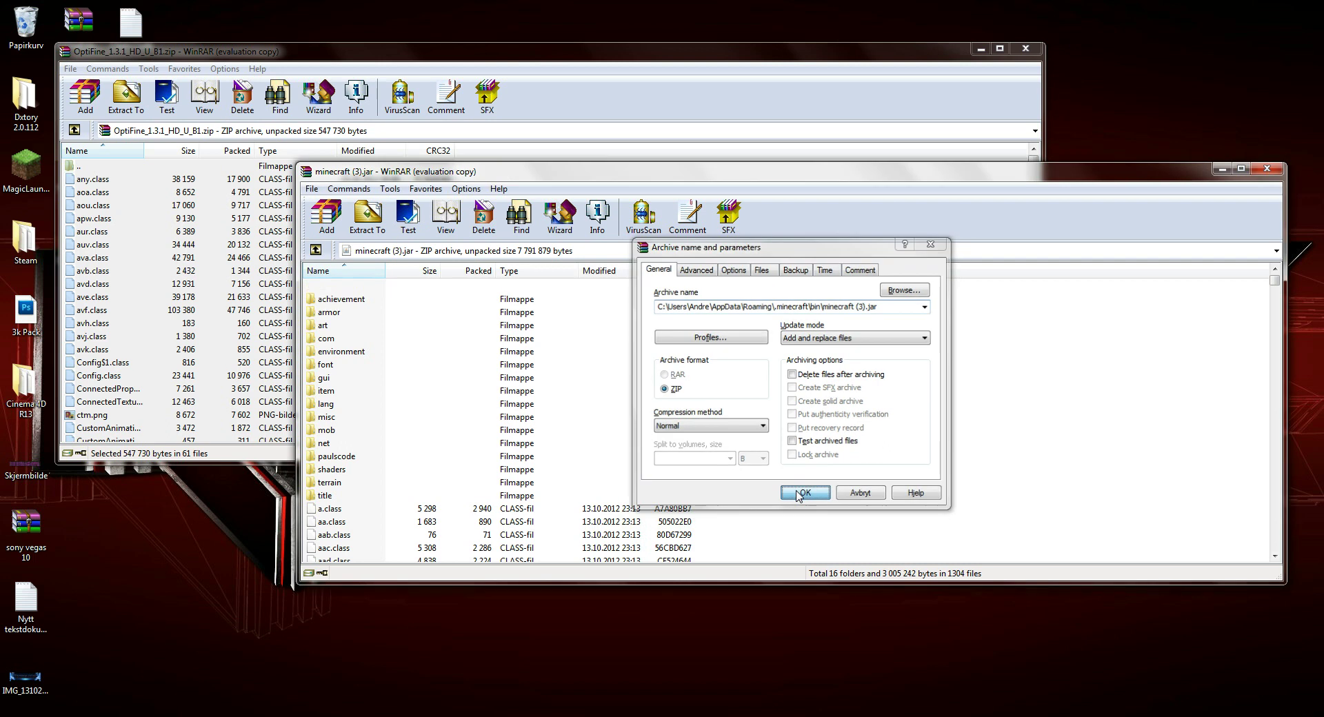
pyautogui.click(800, 493)
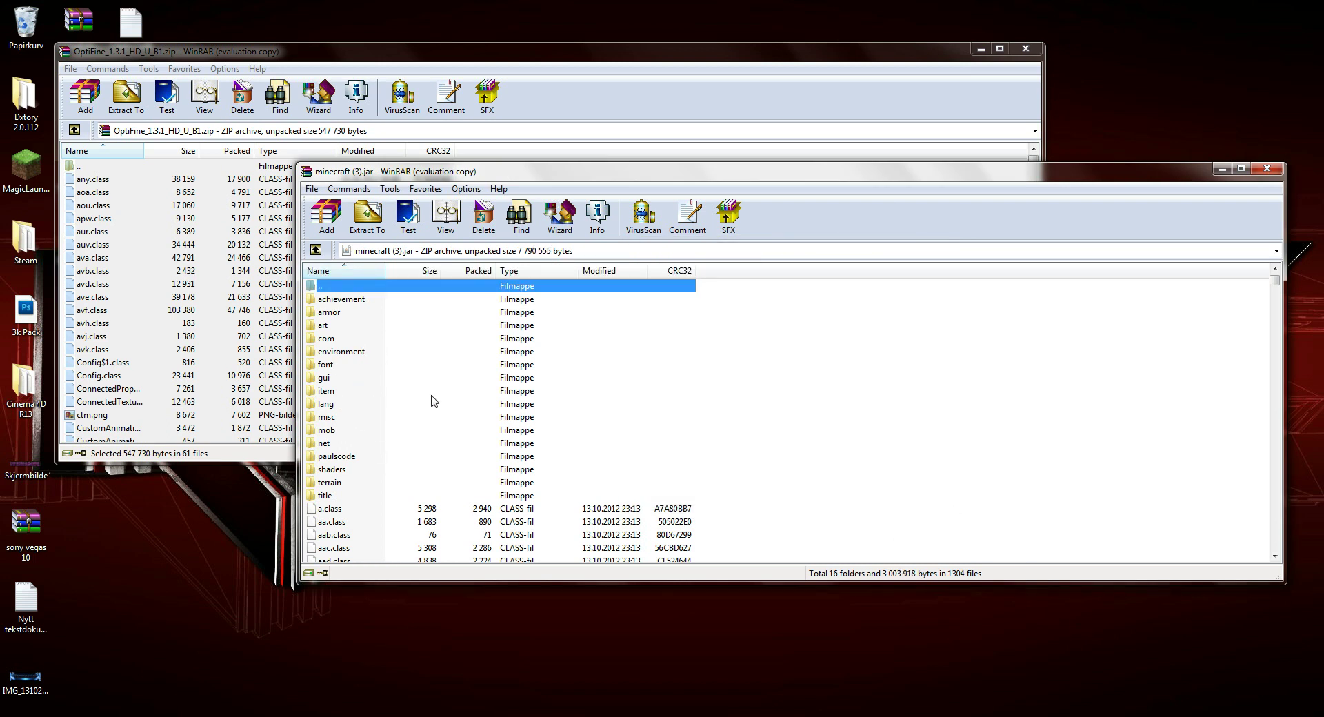
pyautogui.click(1265, 171)
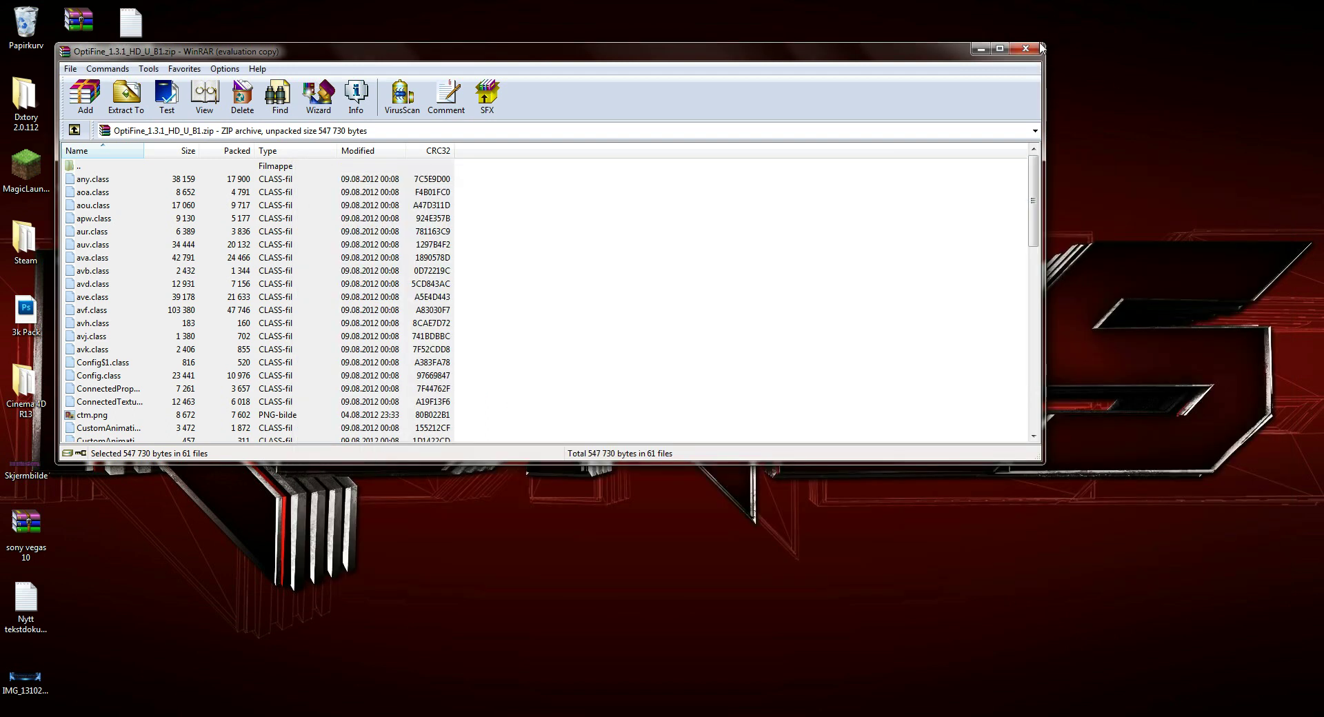
# Close the OptiFine archive and open the SEUS v10 RC5 zip in WinRAR
pyautogui.click(1039, 47)
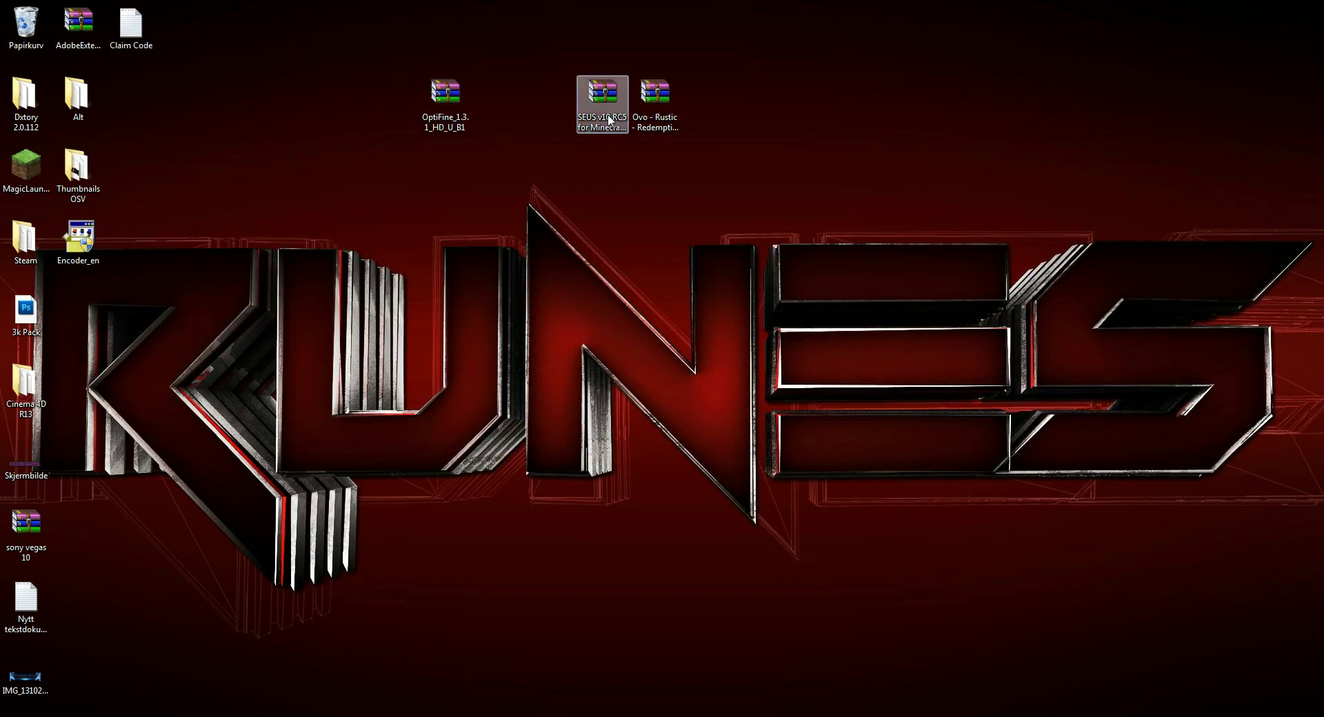
pyautogui.moveTo(609, 120); pyautogui.dragTo(504, 117)
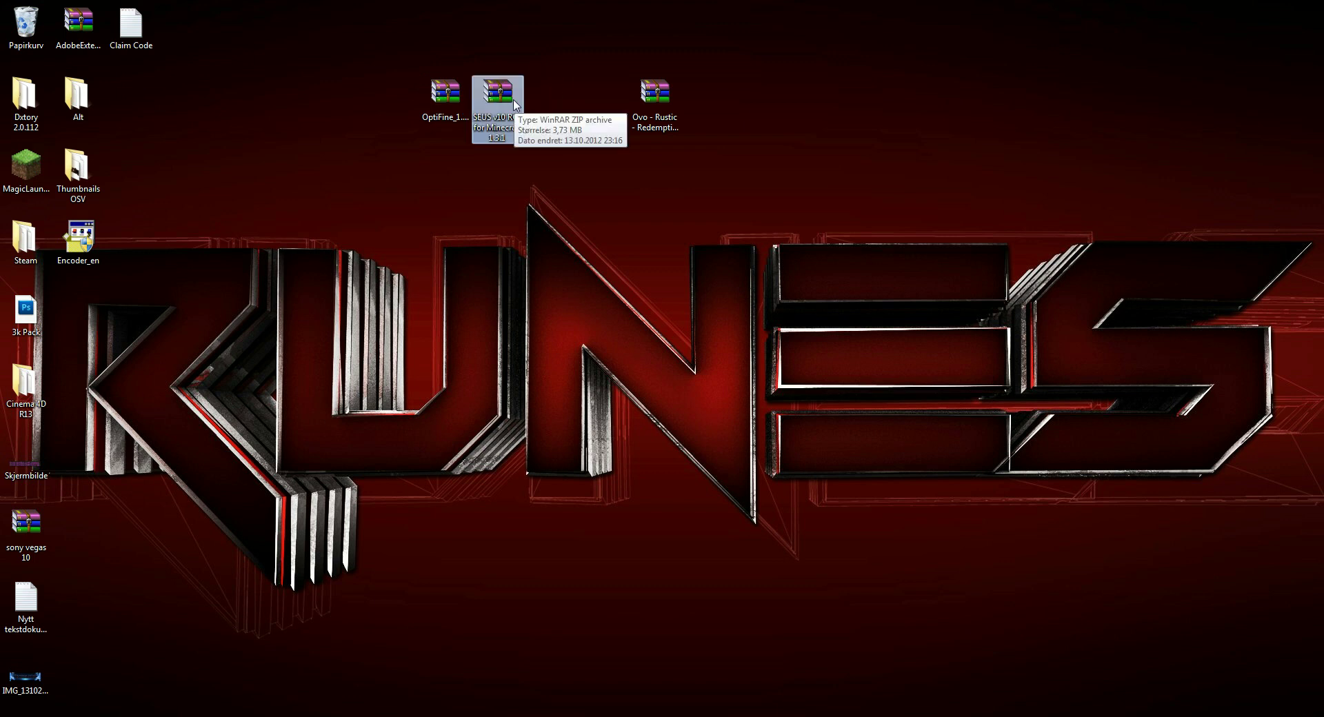
pyautogui.doubleClick(513, 99)
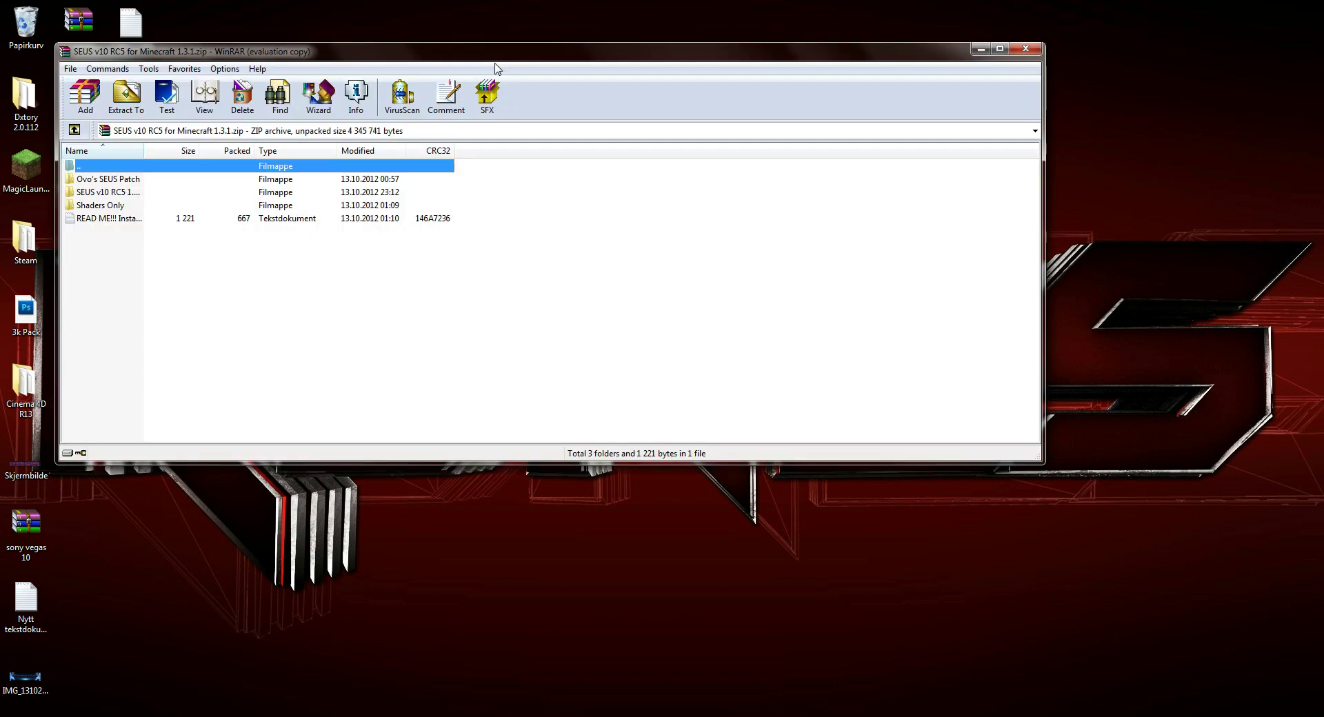
pyautogui.moveTo(495, 65); pyautogui.dragTo(719, 111)
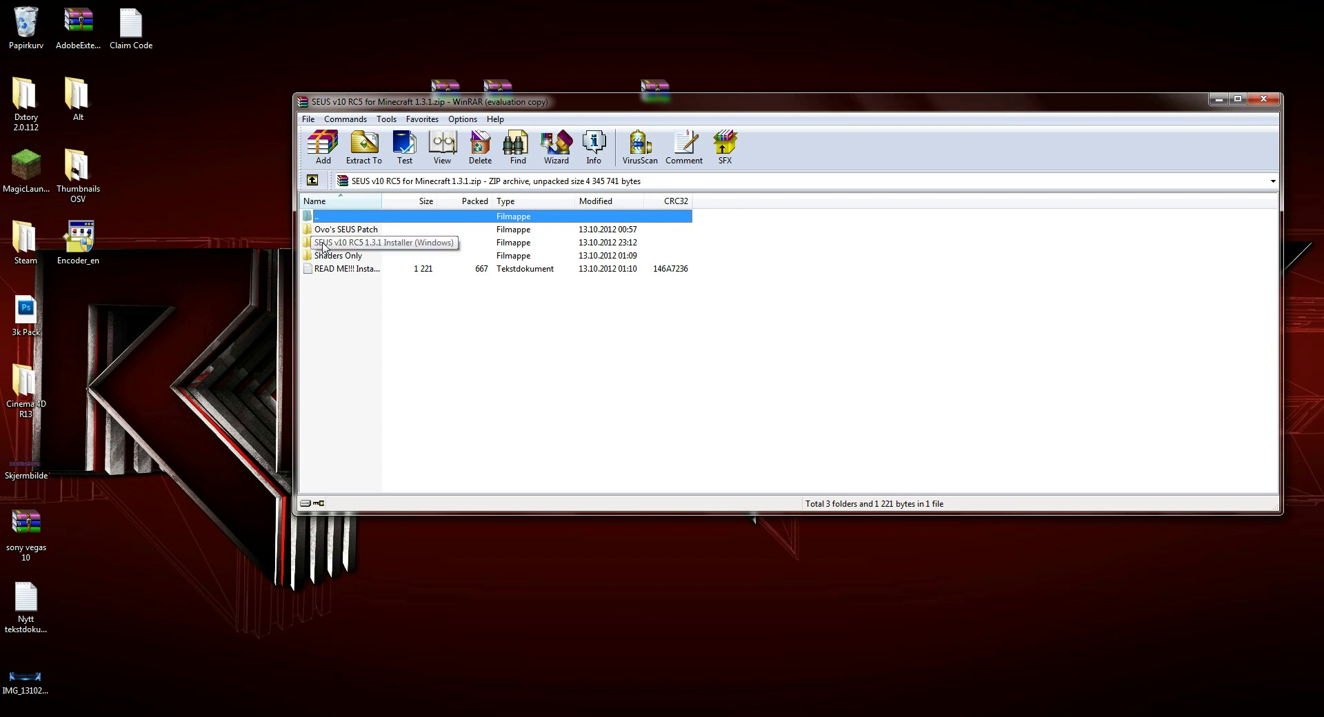
# Extract Ovo's SEUS Patch, SEUS v10 RC5 Installer and Shaders Only to the desktop, then close WinRAR
pyautogui.click(323, 247)
pyautogui.click(333, 231)
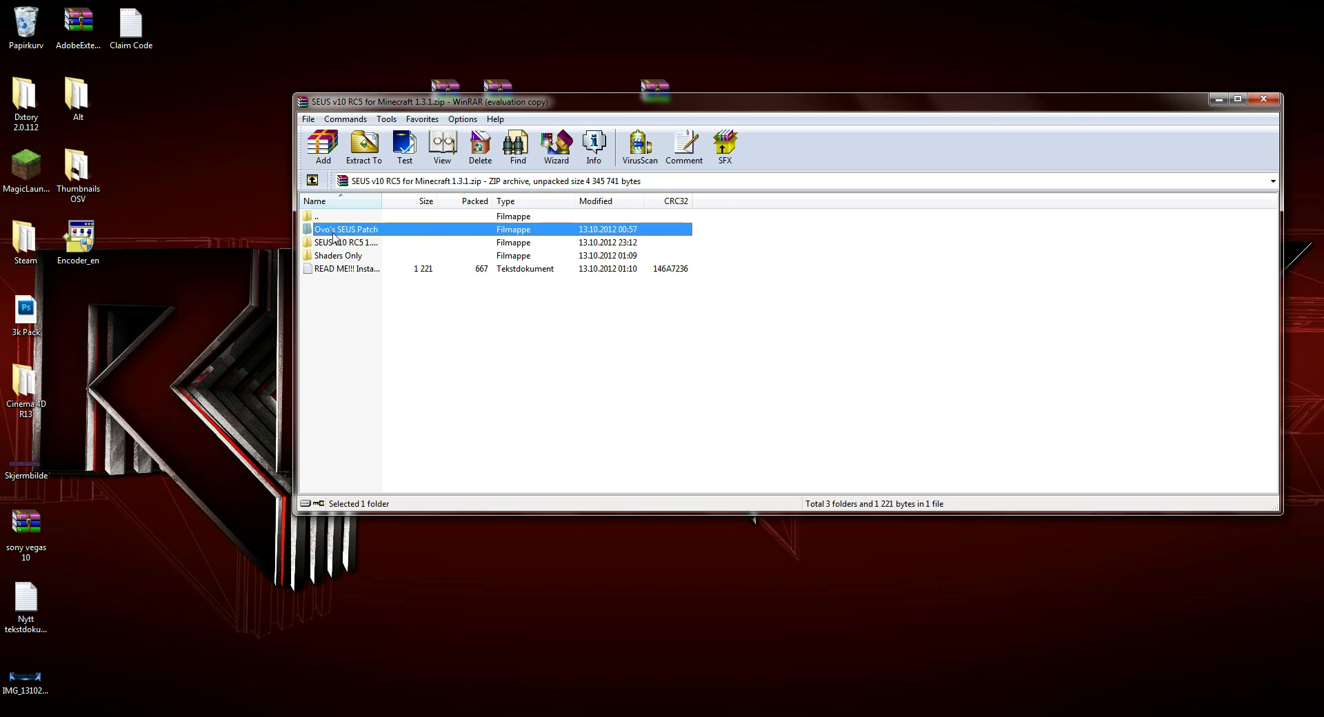
pyautogui.moveTo(427, 104); pyautogui.dragTo(501, 121)
pyautogui.keyDown('shift'); pyautogui.click(414, 278); pyautogui.keyUp('shift')
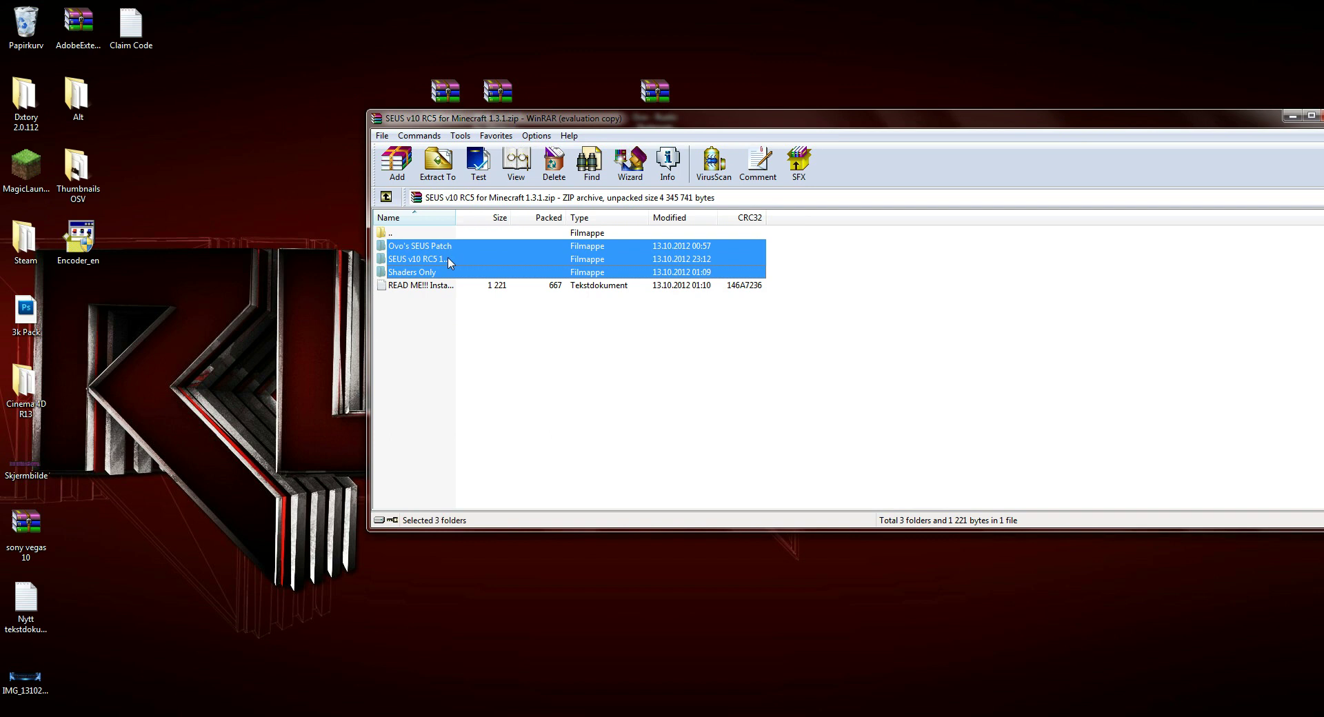
pyautogui.moveTo(450, 262)
pyautogui.mouseDown()
pyautogui.moveTo(378, 262)
pyautogui.moveTo(278, 185)
pyautogui.moveTo(266, 152)
pyautogui.mouseUp()
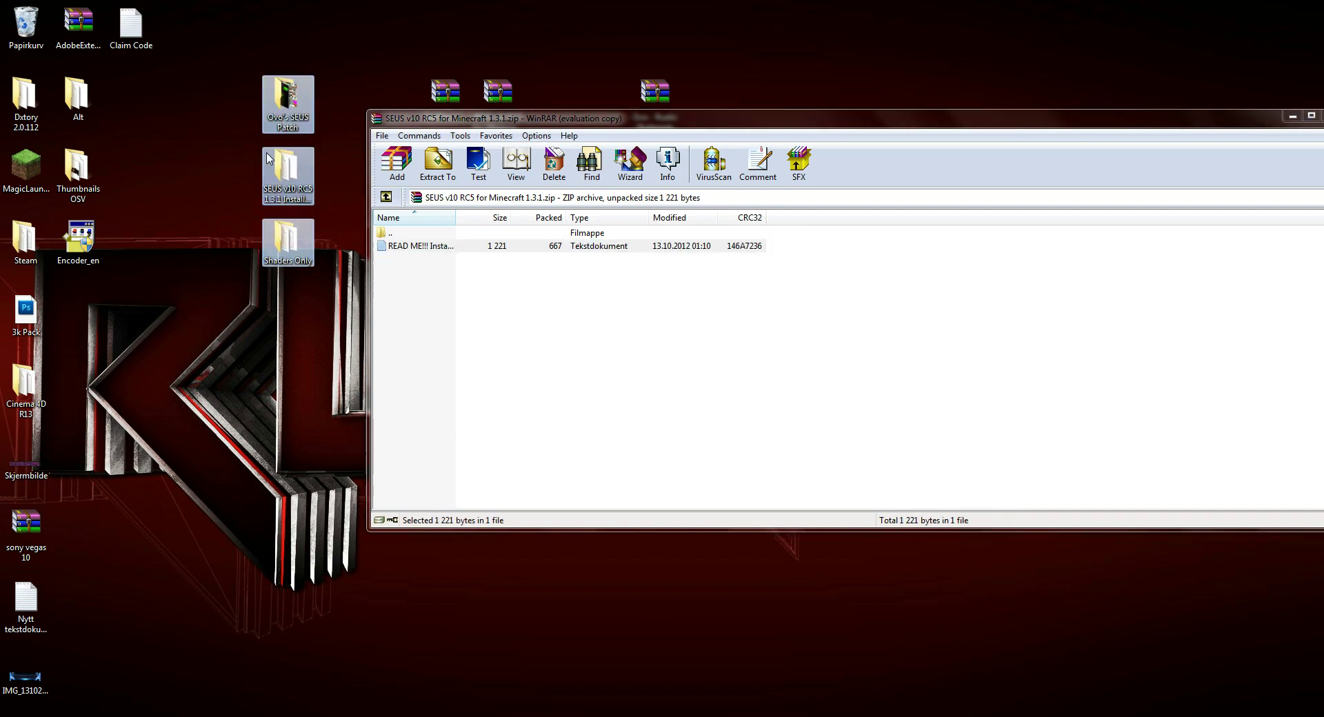
pyautogui.moveTo(1220, 124); pyautogui.dragTo(1123, 155)
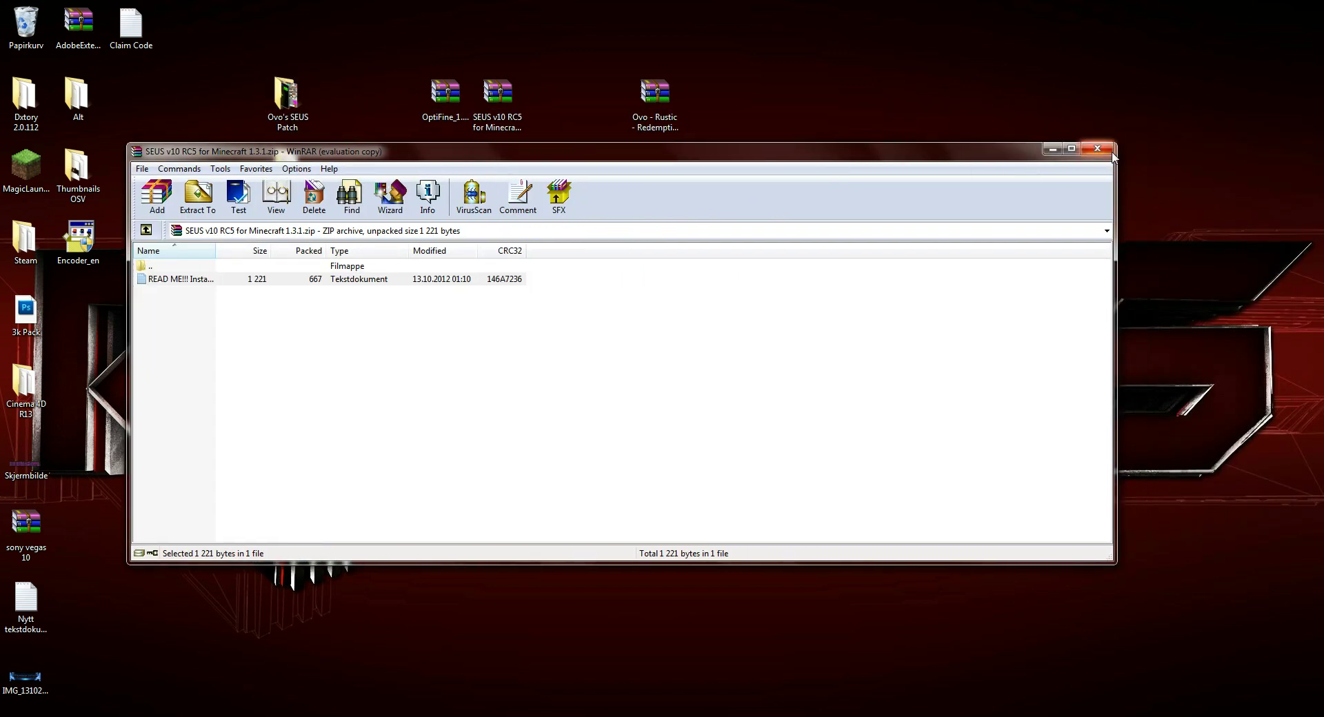
pyautogui.click(1109, 150)
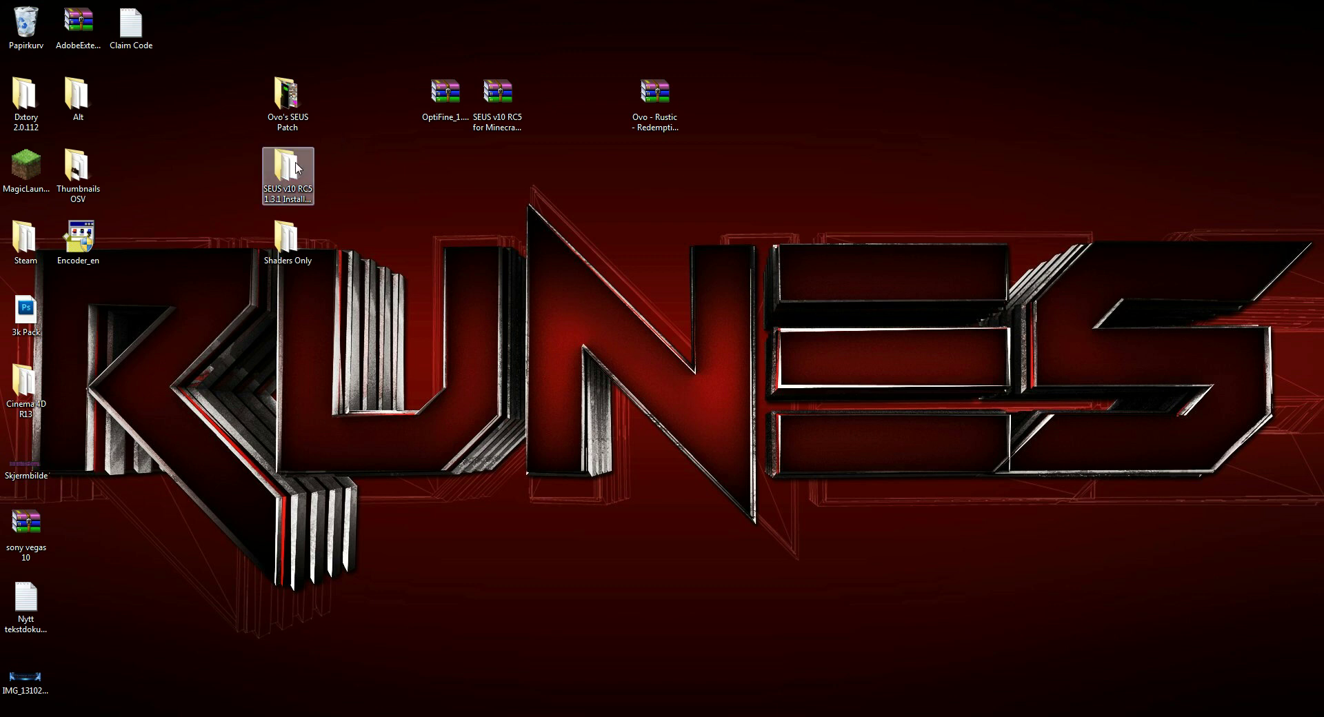
# Run the SEUS INSTALLER as administrator and check it targets minecraft (3).jar
pyautogui.doubleClick(293, 166)
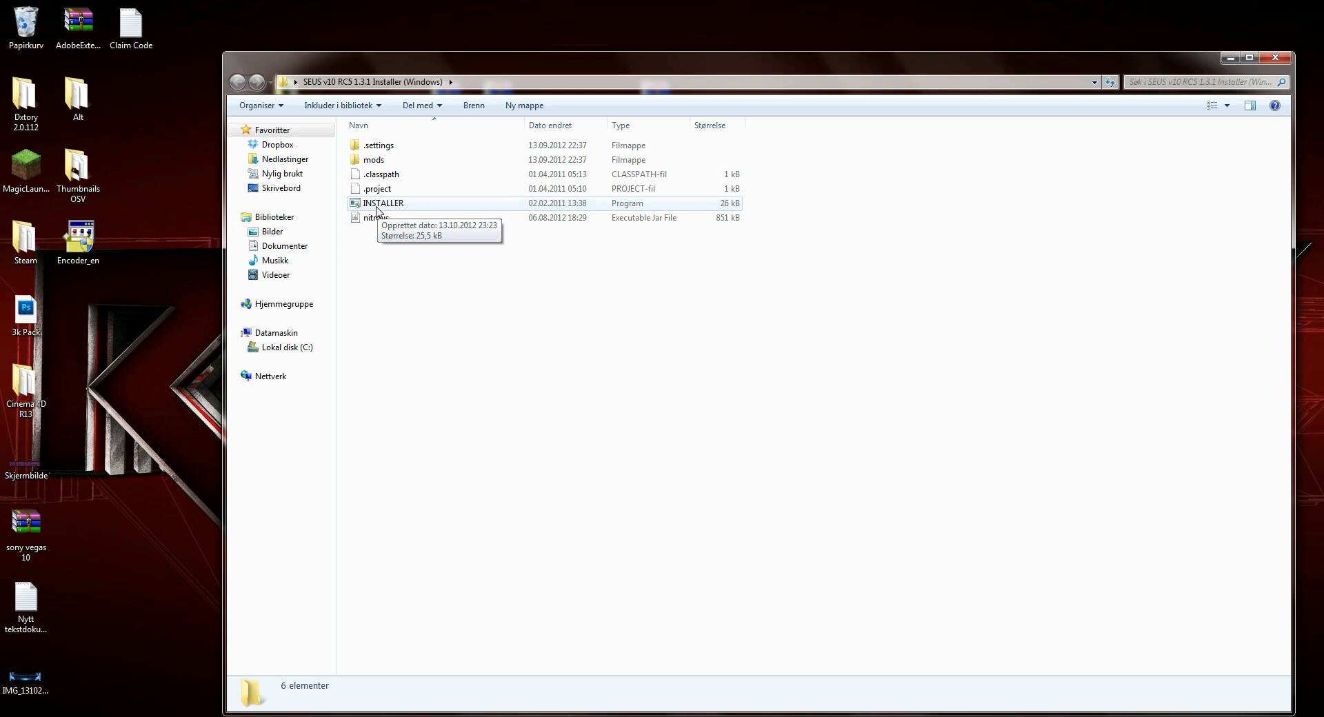
pyautogui.rightClick(375, 206)
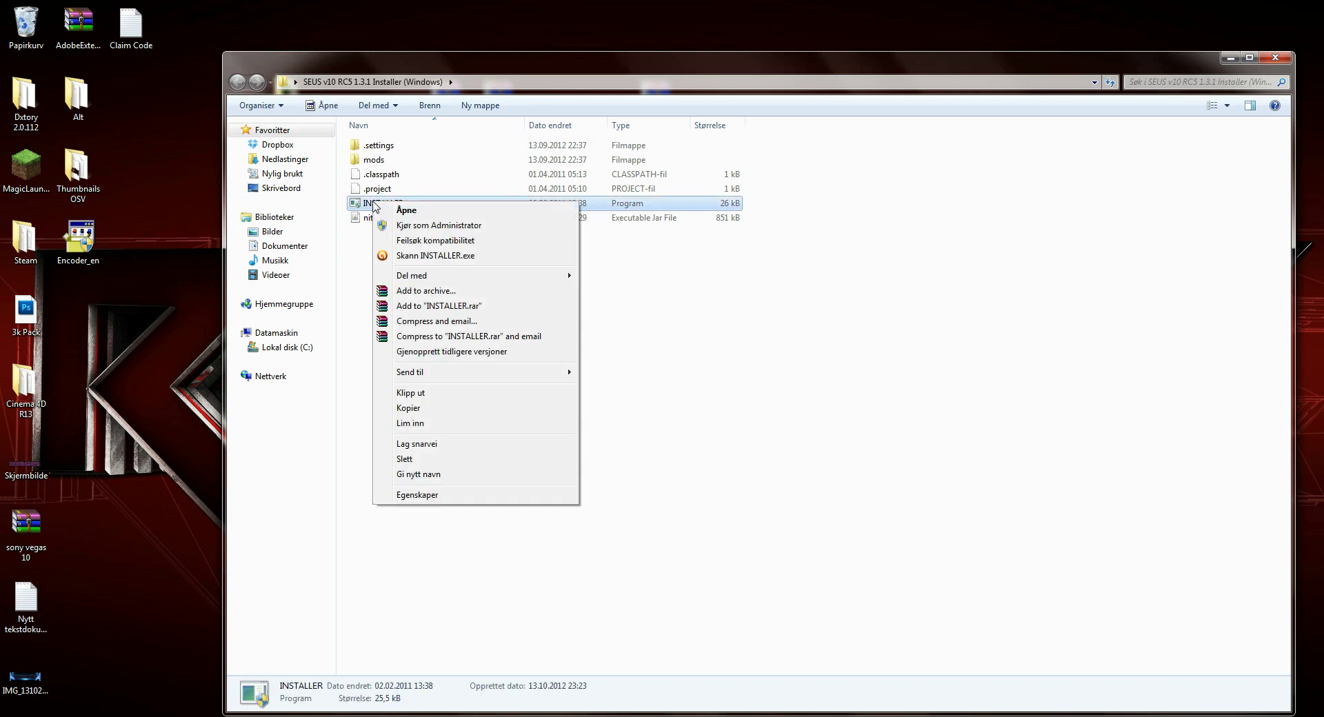
pyautogui.click(434, 227)
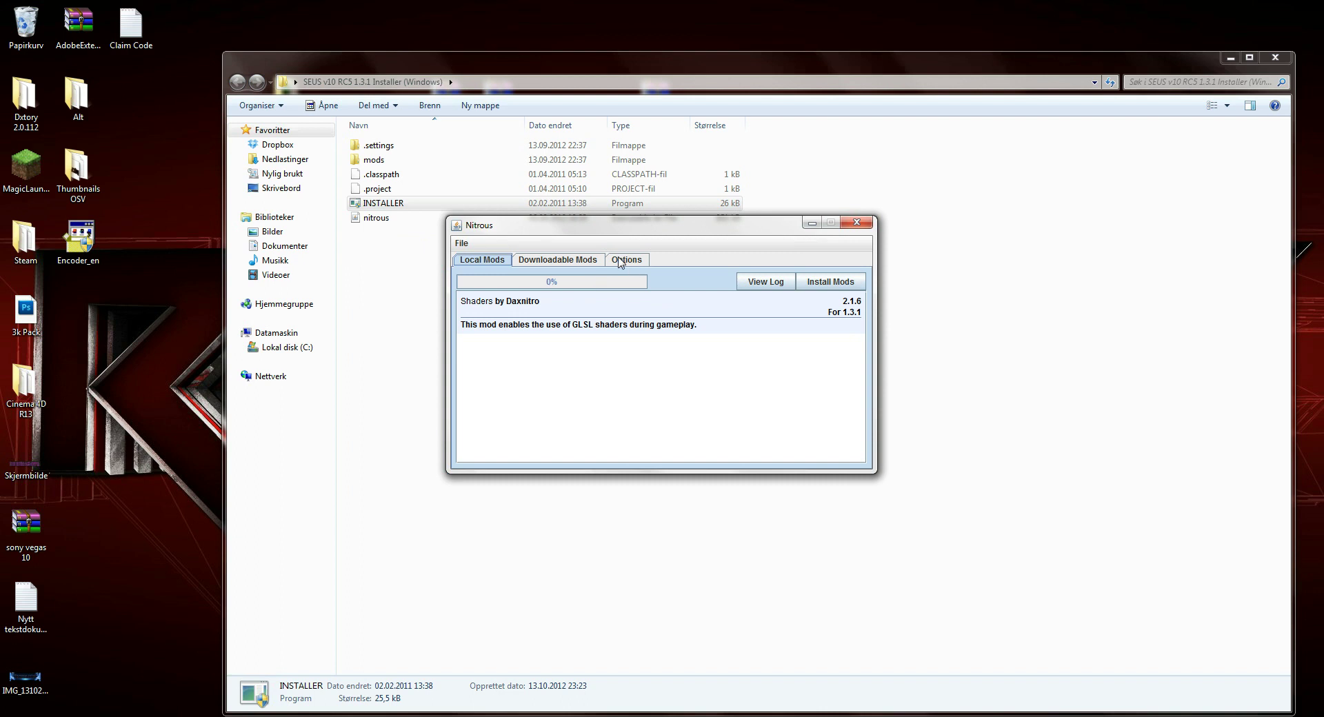
pyautogui.click(619, 260)
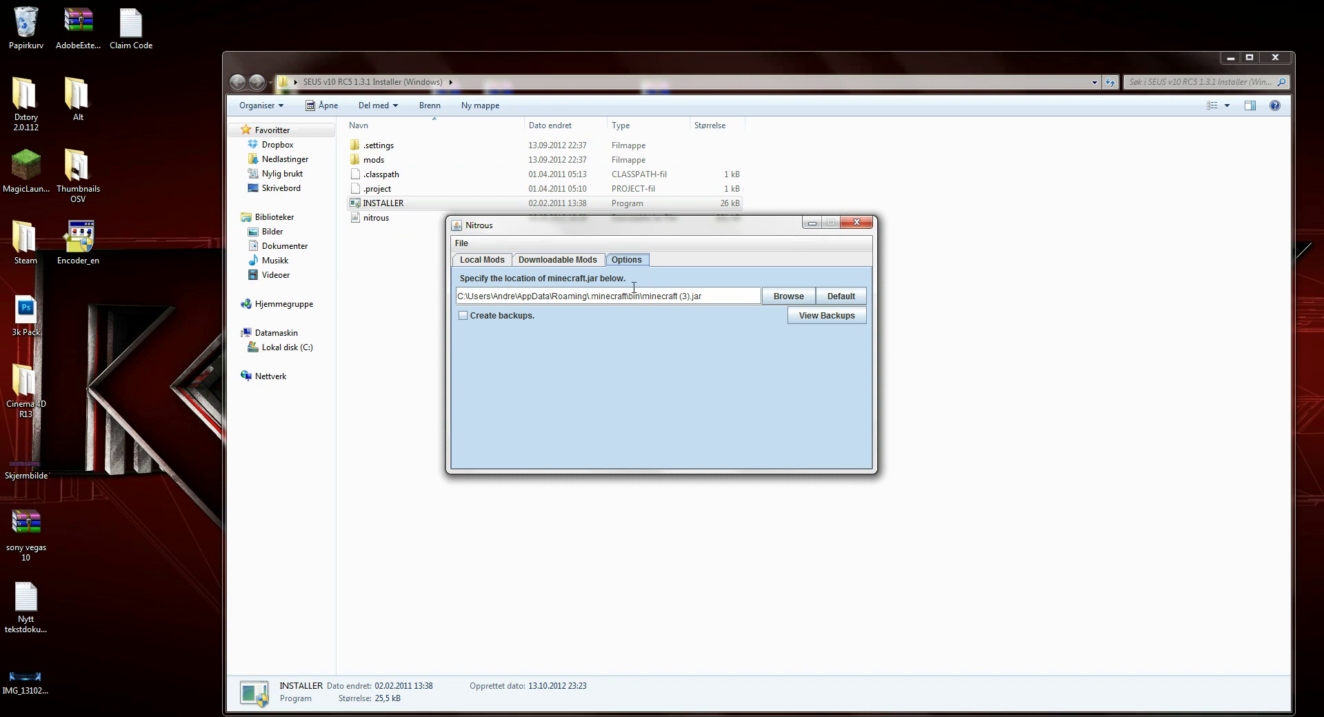
pyautogui.click(491, 265)
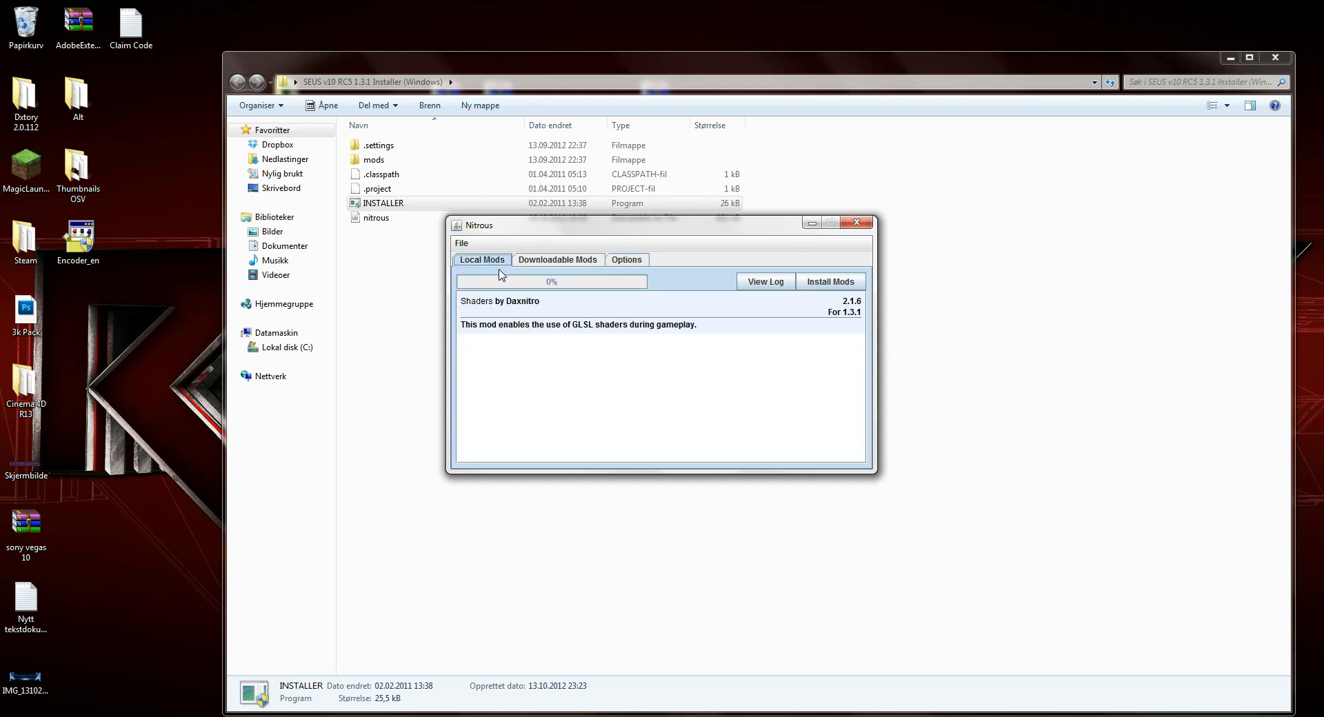
# Install Shaders by Daxnitro 2.1.6, then close Nitrous, the compatibility warning and the installer folder
pyautogui.click(830, 286)
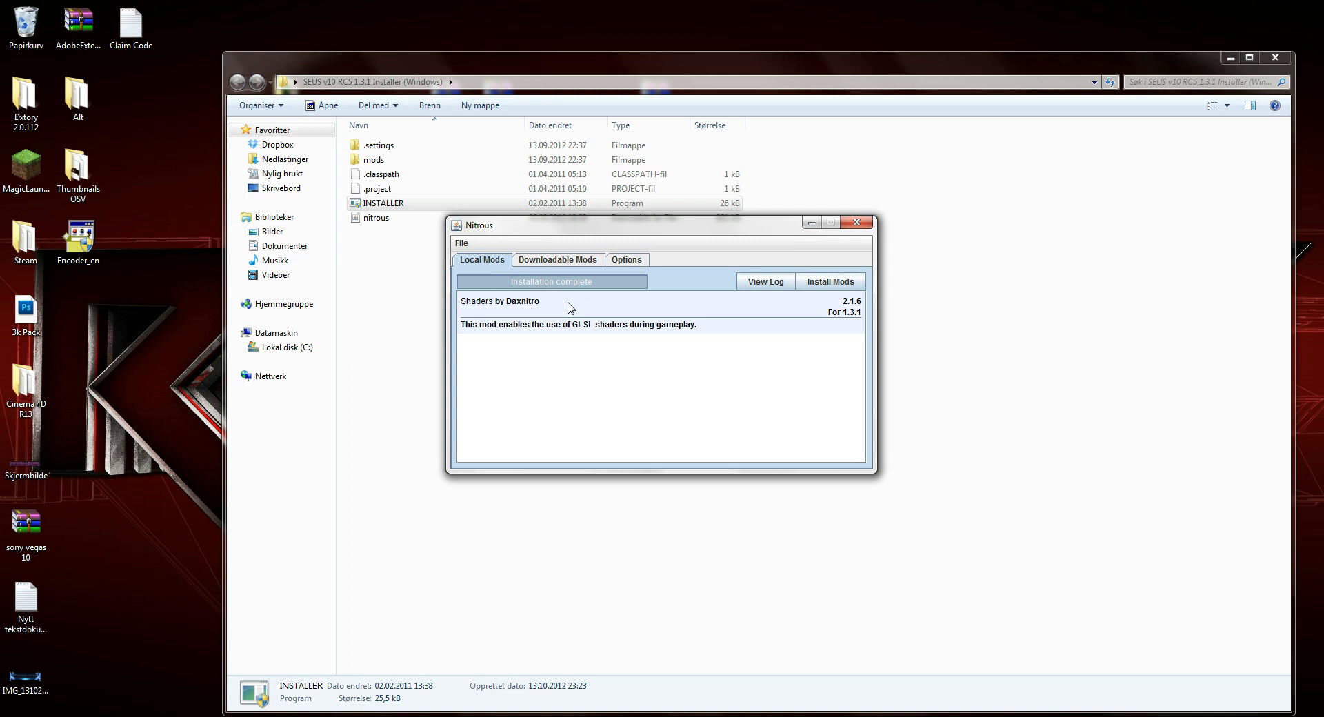
pyautogui.click(856, 222)
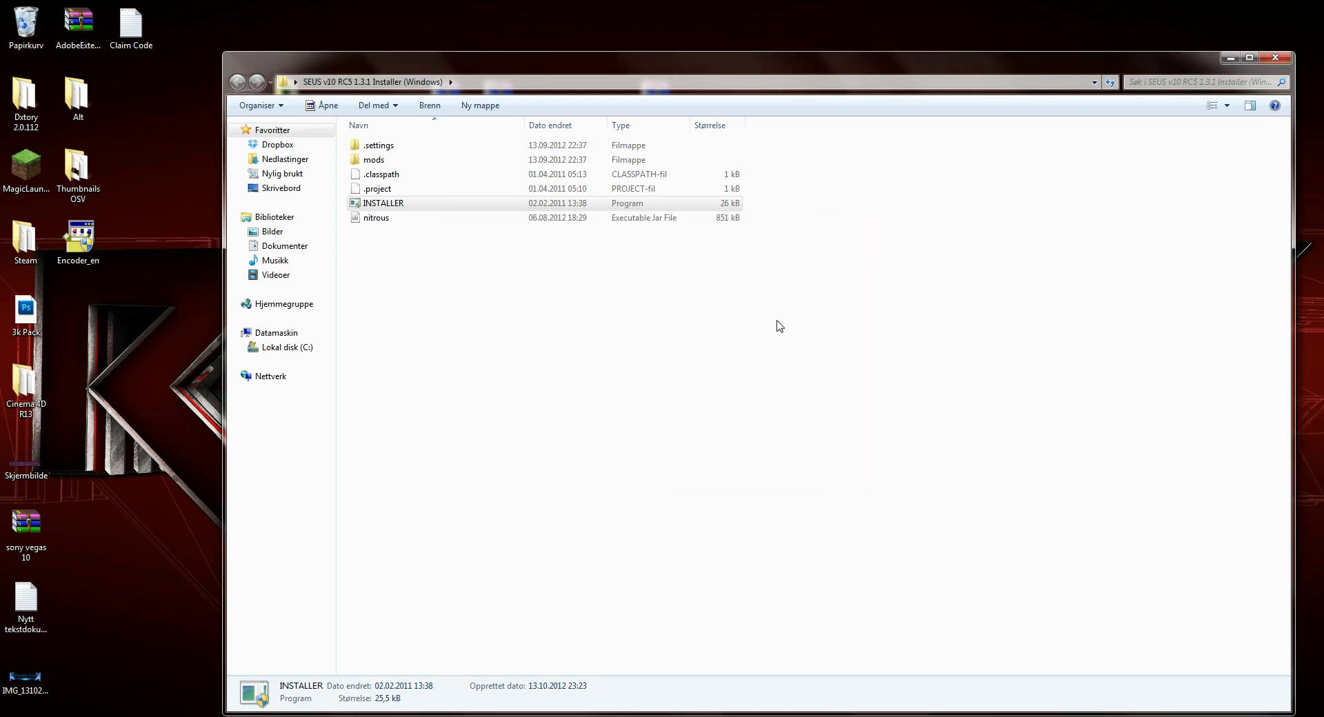
pyautogui.click(779, 326)
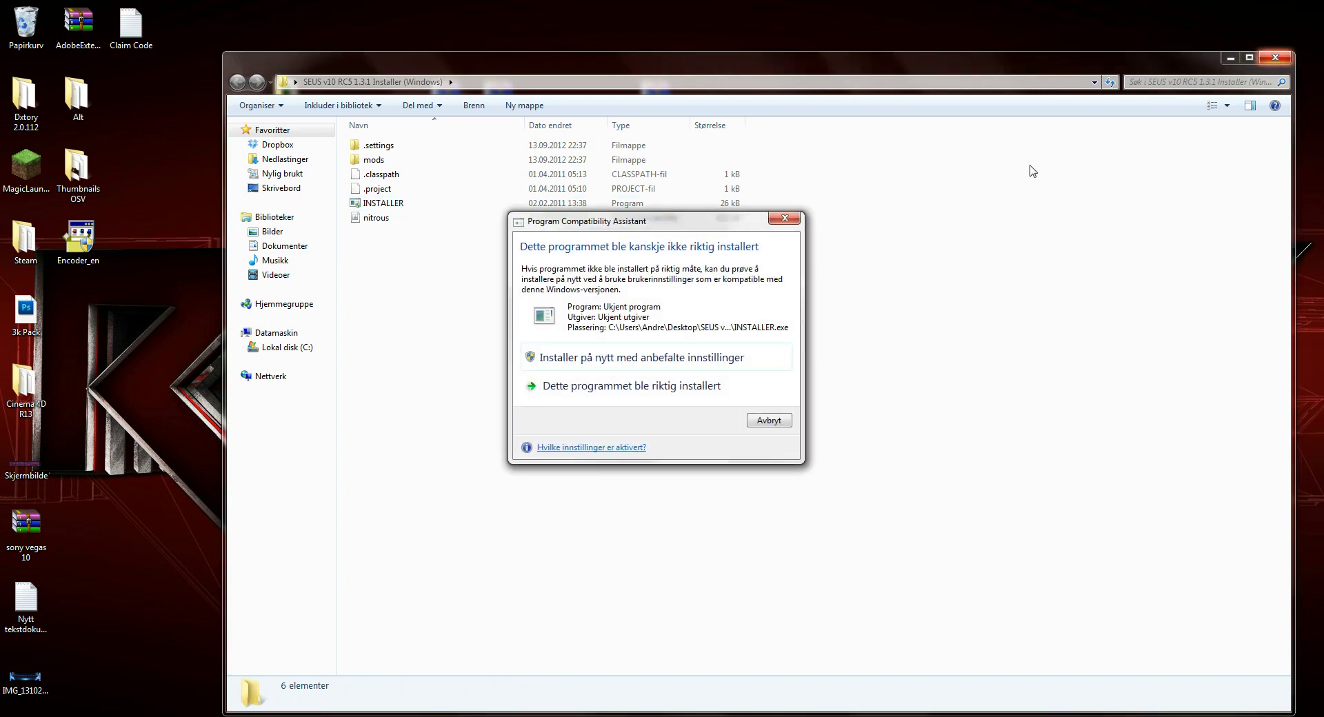
pyautogui.click(793, 218)
pyautogui.click(1274, 57)
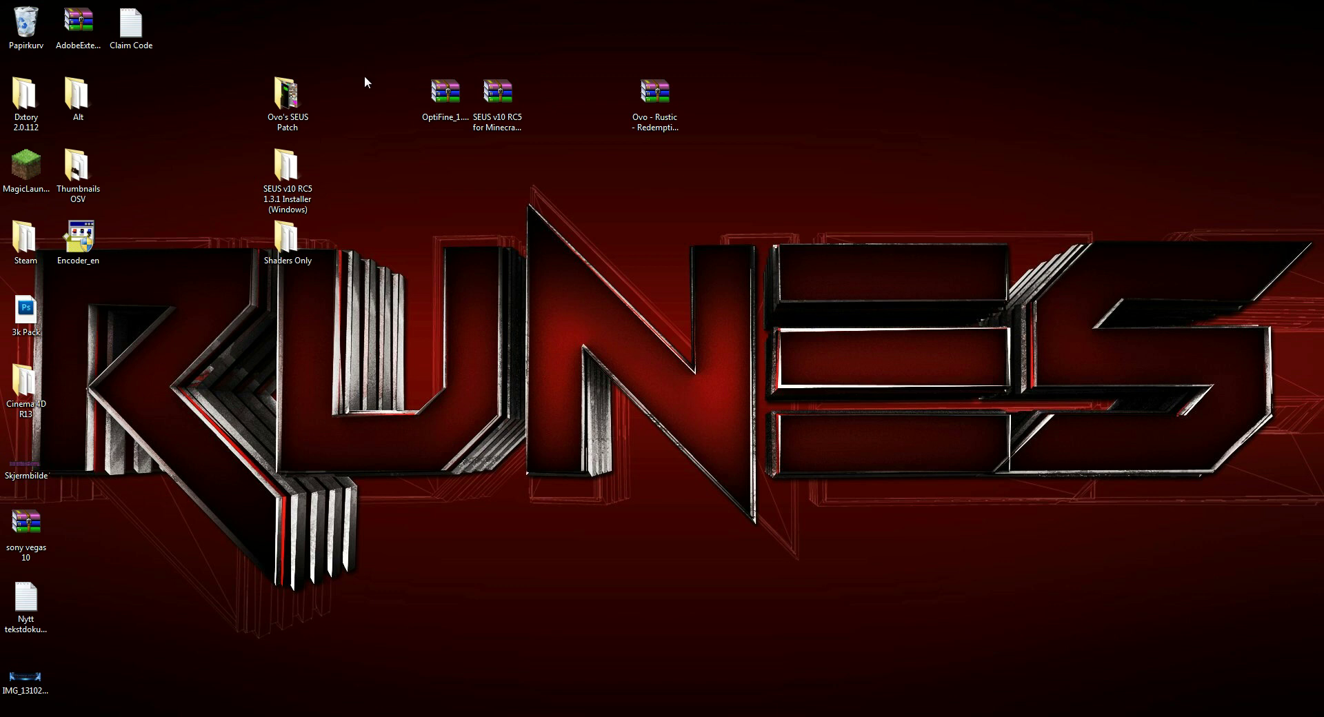
# Open the Ovo Rustic Redemption archive and the Ovo's SEUS Patch folder, selecting its five patch items
pyautogui.moveTo(648, 100); pyautogui.dragTo(578, 105)
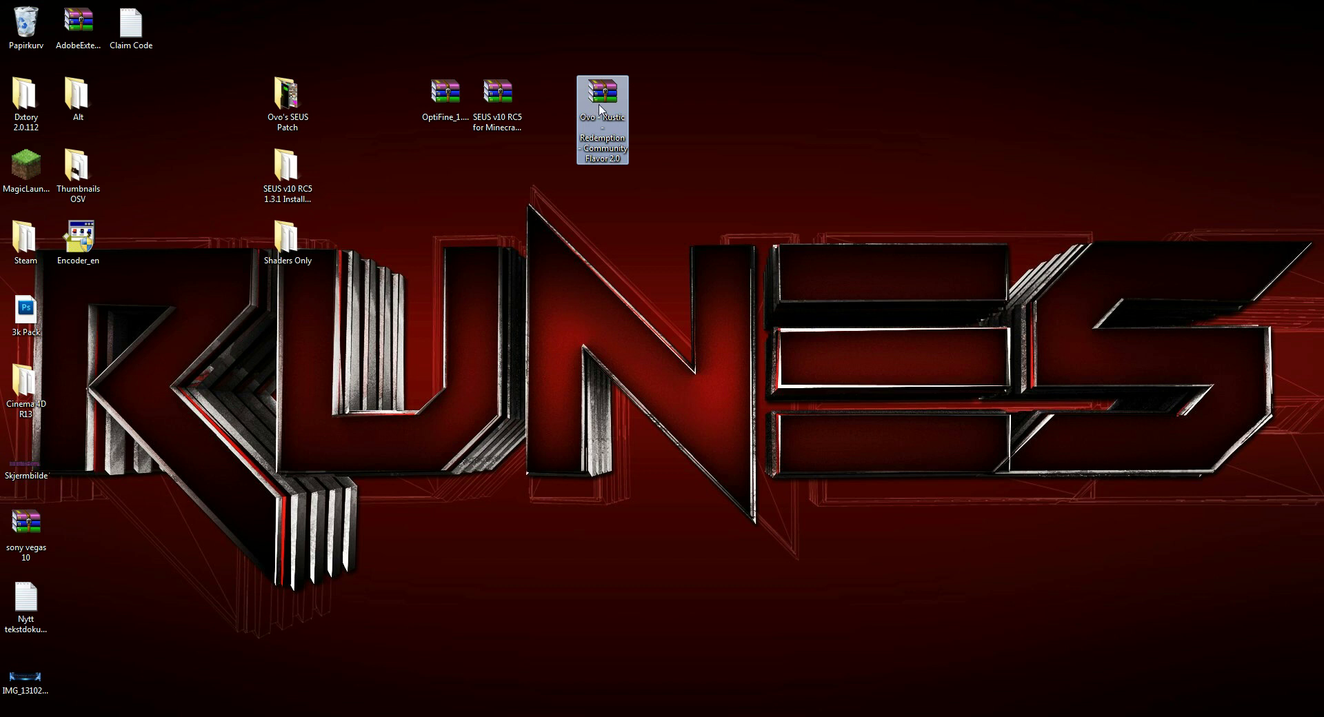
pyautogui.doubleClick(599, 105)
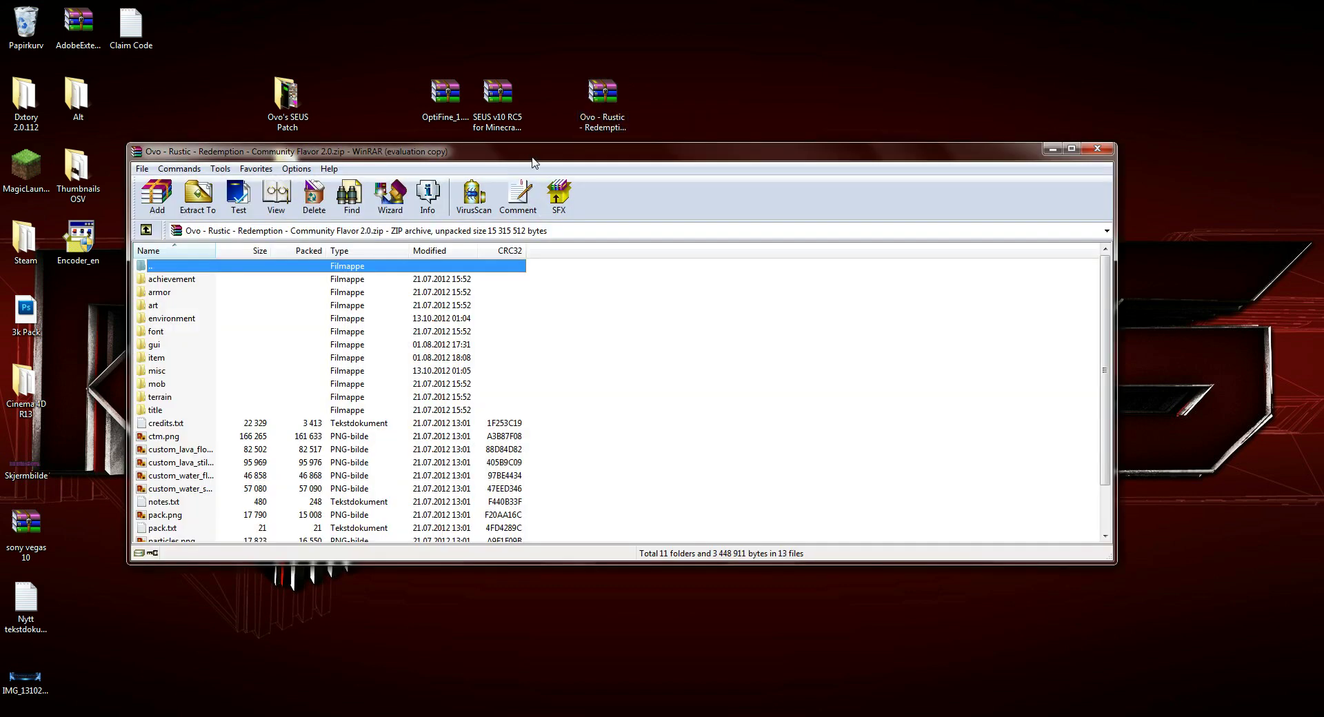
pyautogui.moveTo(664, 140); pyautogui.dragTo(804, 120)
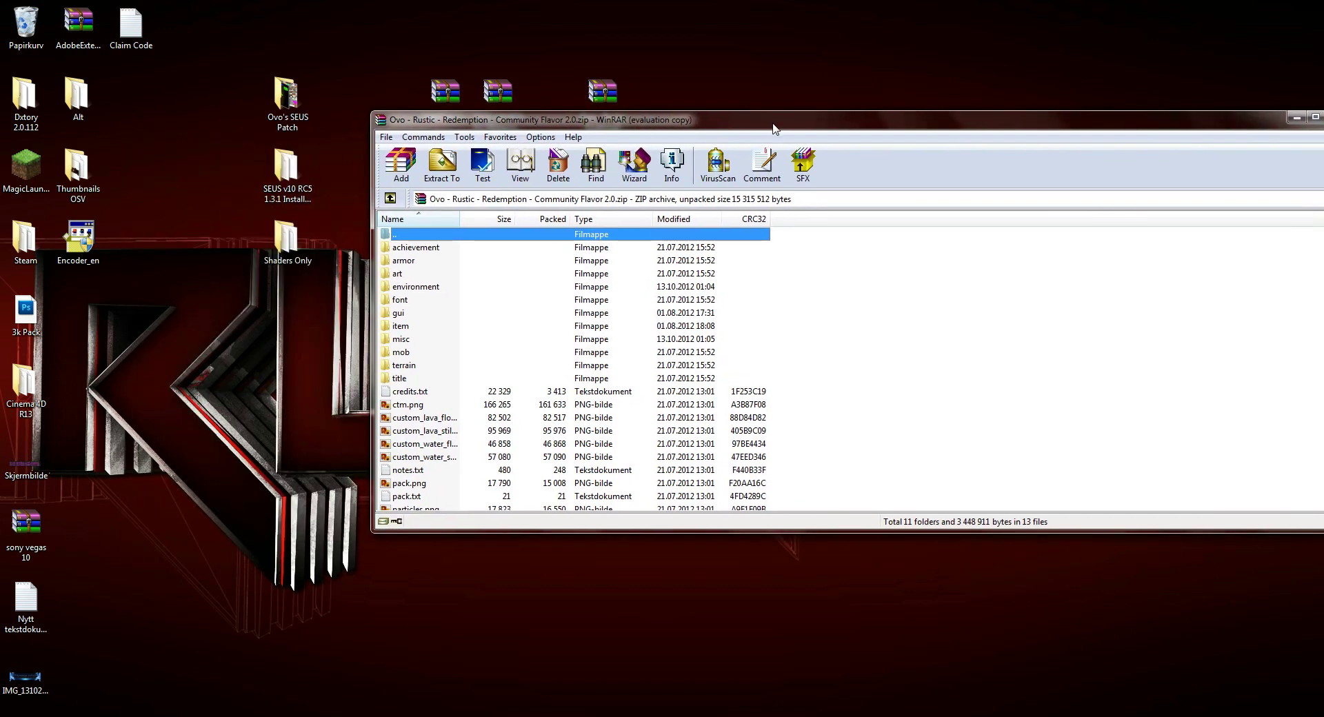
pyautogui.doubleClick(298, 97)
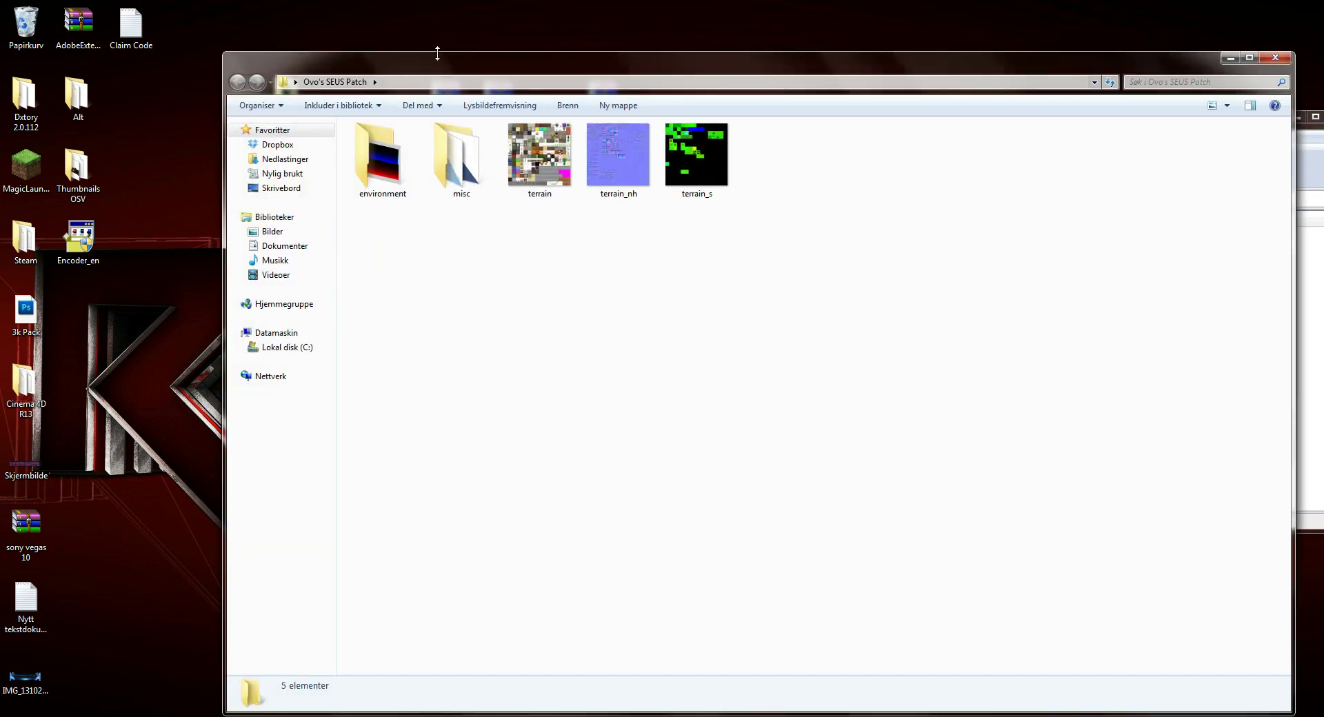
pyautogui.moveTo(441, 67)
pyautogui.mouseDown()
pyautogui.moveTo(441, 213)
pyautogui.moveTo(508, 324)
pyautogui.mouseUp()
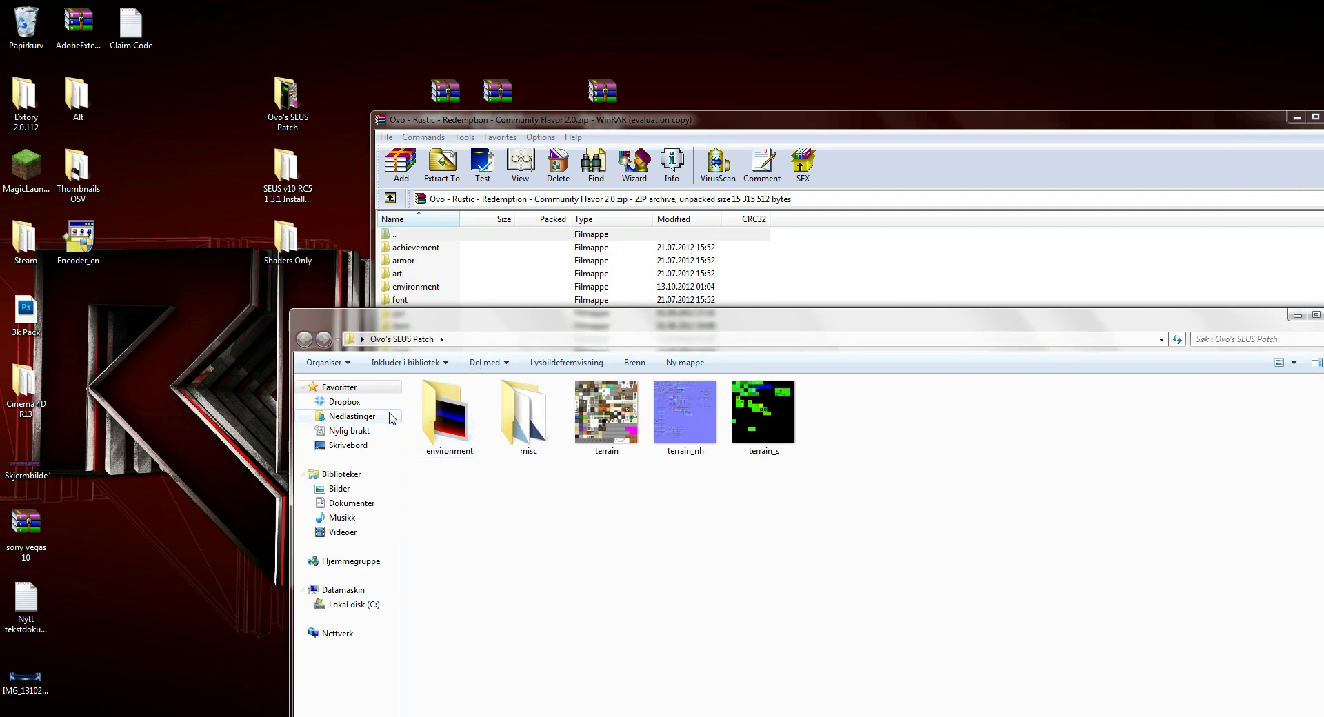
pyautogui.click(474, 439)
pyautogui.keyDown('shift'); pyautogui.click(748, 453); pyautogui.keyUp('shift')
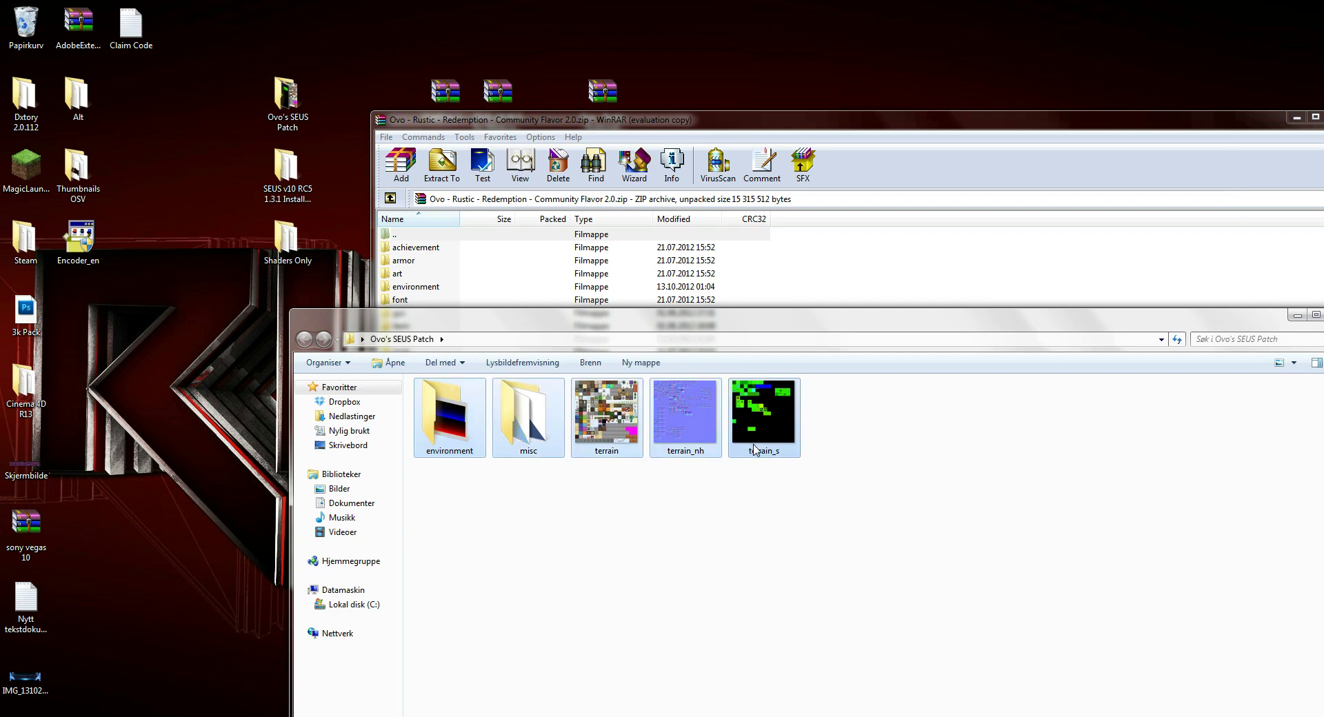
# Dismiss the archive's settings dialog unchanged, then close the WinRAR archive and the Ovo's SEUS Patch folder
pyautogui.click(408, 235)
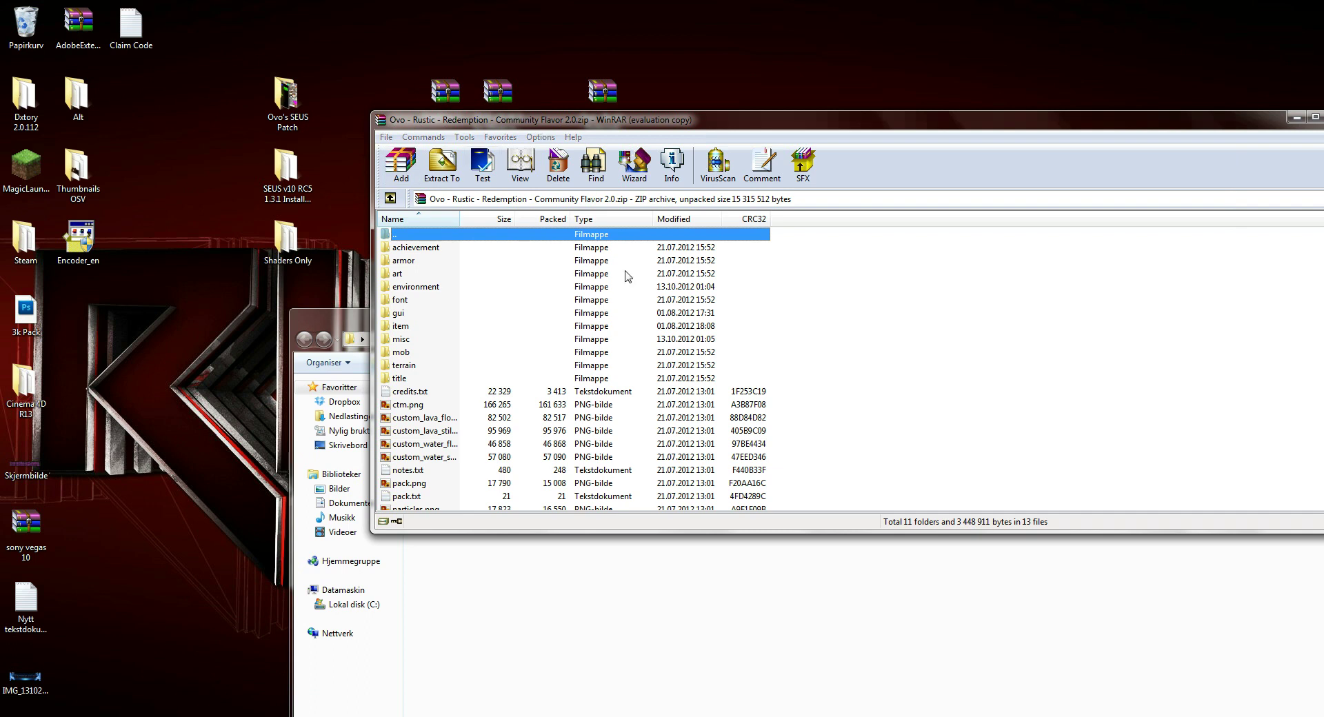
pyautogui.hotkey('alt', 'a')
pyautogui.click(884, 439)
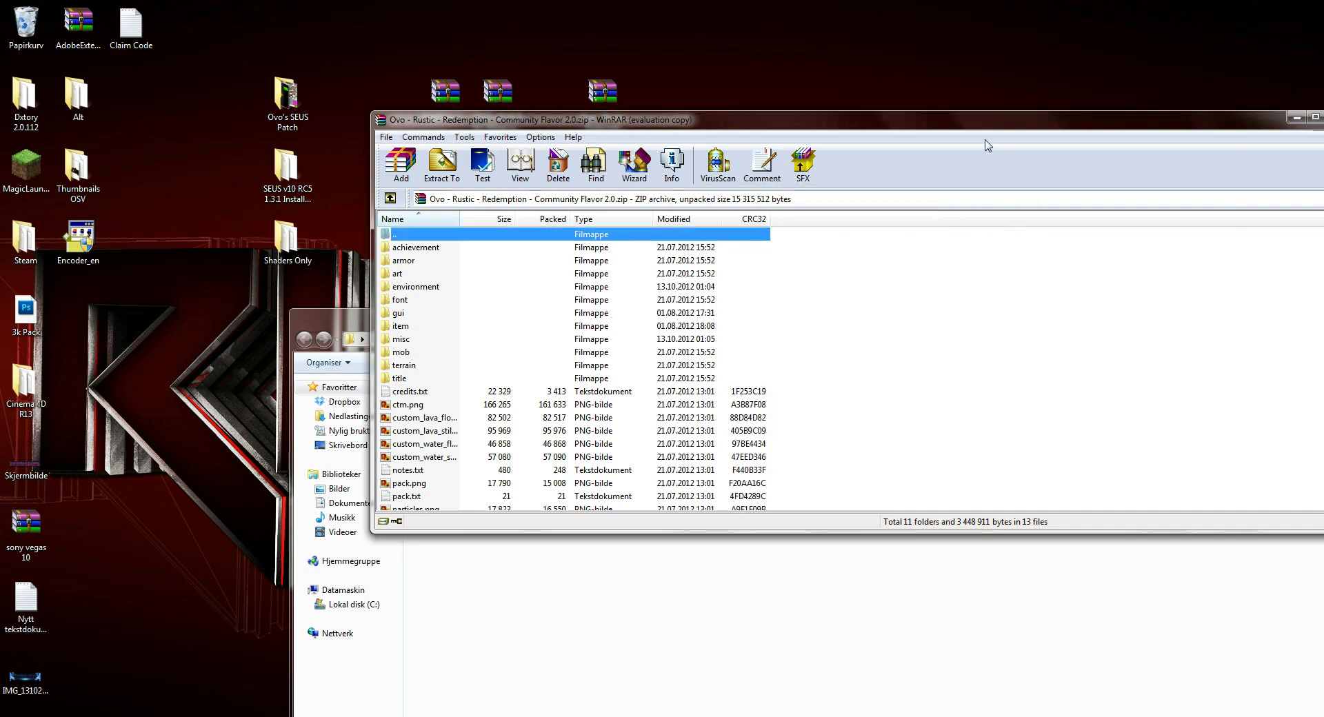
pyautogui.moveTo(965, 123)
pyautogui.mouseDown()
pyautogui.moveTo(701, 170)
pyautogui.moveTo(695, 183)
pyautogui.moveTo(993, 417)
pyautogui.moveTo(1092, 427)
pyautogui.moveTo(1076, 407)
pyautogui.mouseUp()
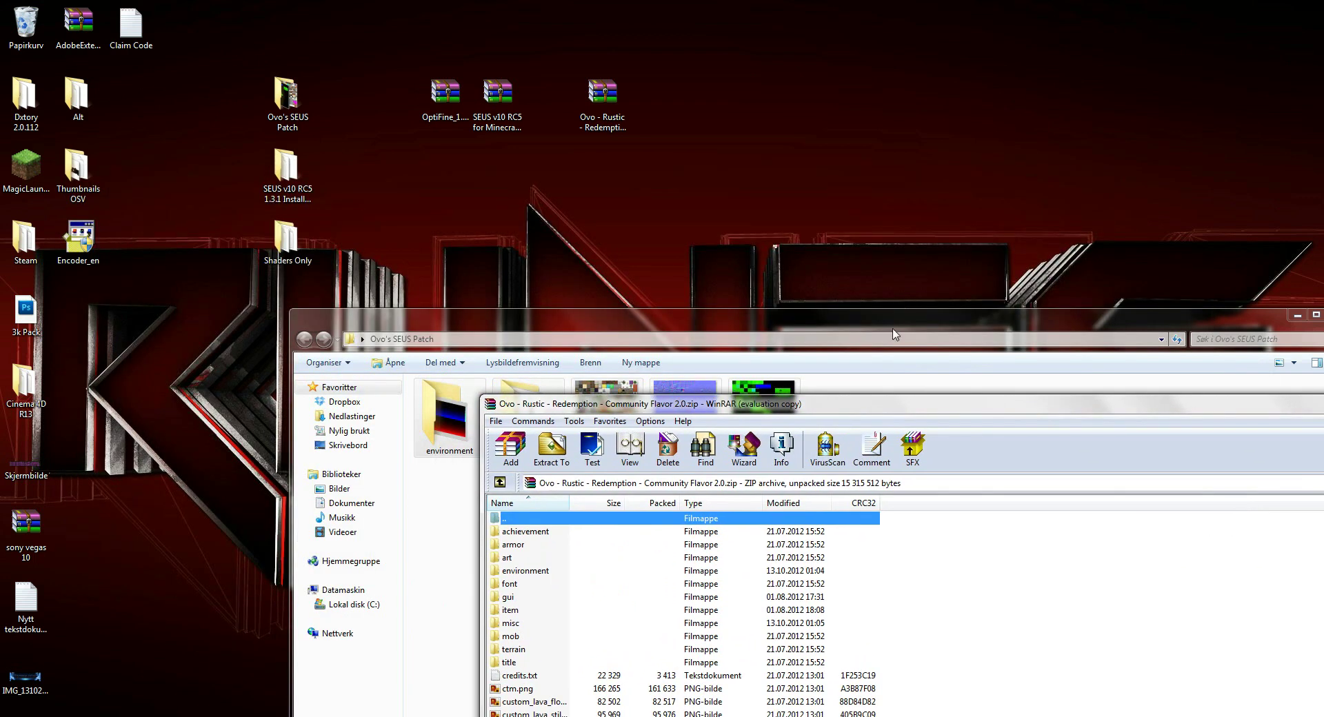
pyautogui.moveTo(896, 402)
pyautogui.mouseDown()
pyautogui.moveTo(908, 270)
pyautogui.moveTo(970, 153)
pyautogui.moveTo(908, 172)
pyautogui.moveTo(1153, 326)
pyautogui.moveTo(1154, 302)
pyautogui.moveTo(721, 343)
pyautogui.moveTo(544, 320)
pyautogui.moveTo(559, 331)
pyautogui.moveTo(566, 279)
pyautogui.mouseUp()
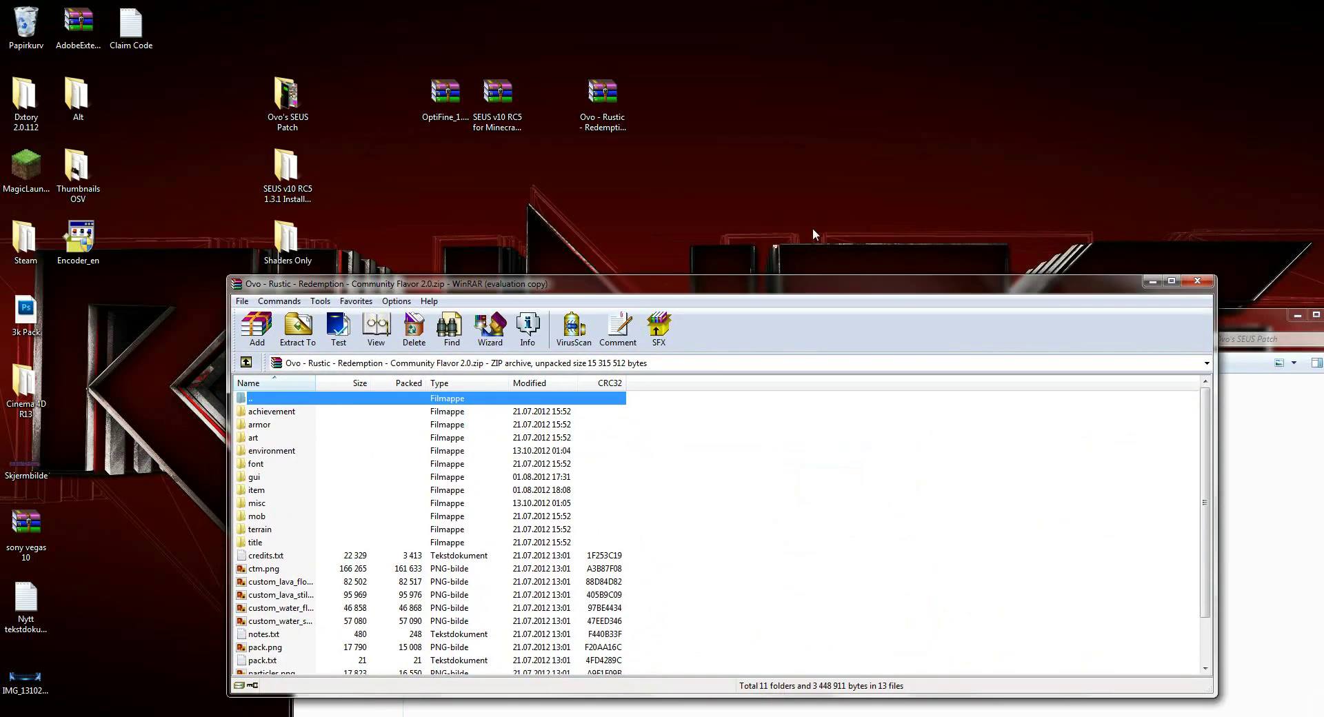
pyautogui.click(1201, 282)
pyautogui.moveTo(1310, 321); pyautogui.dragTo(994, 283)
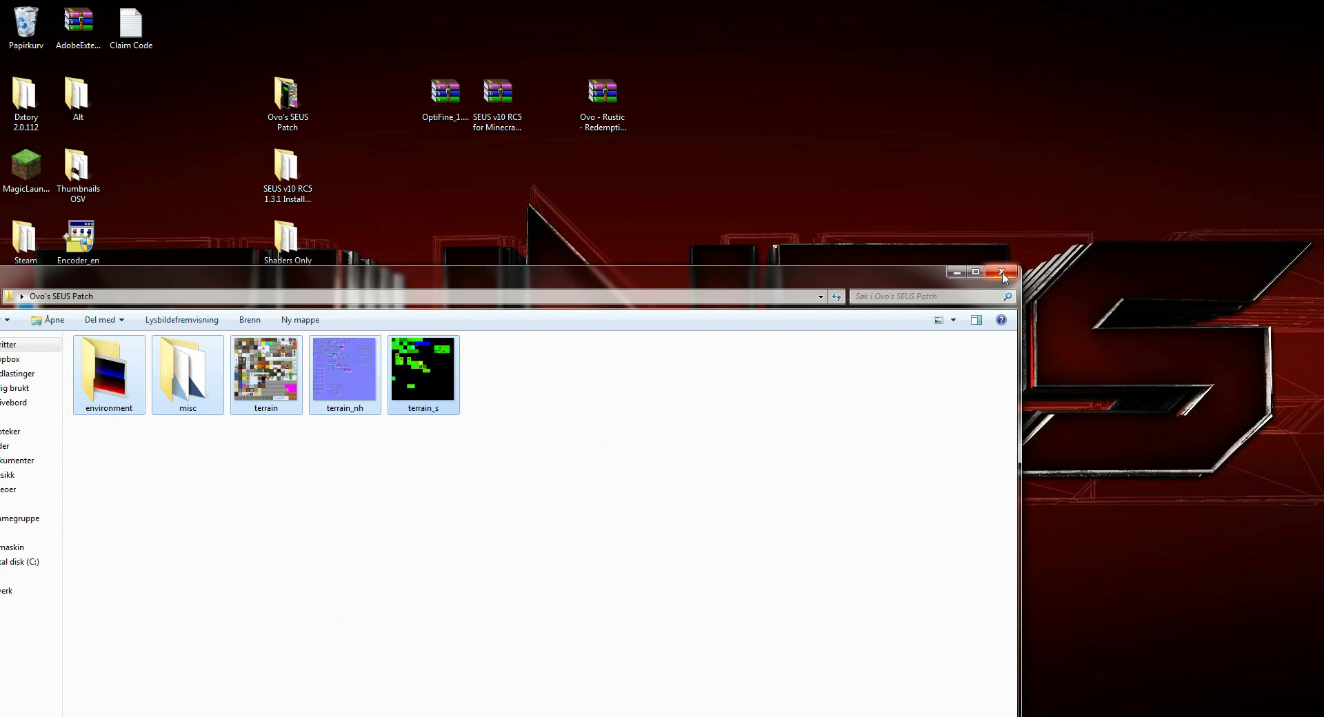
pyautogui.click(1002, 272)
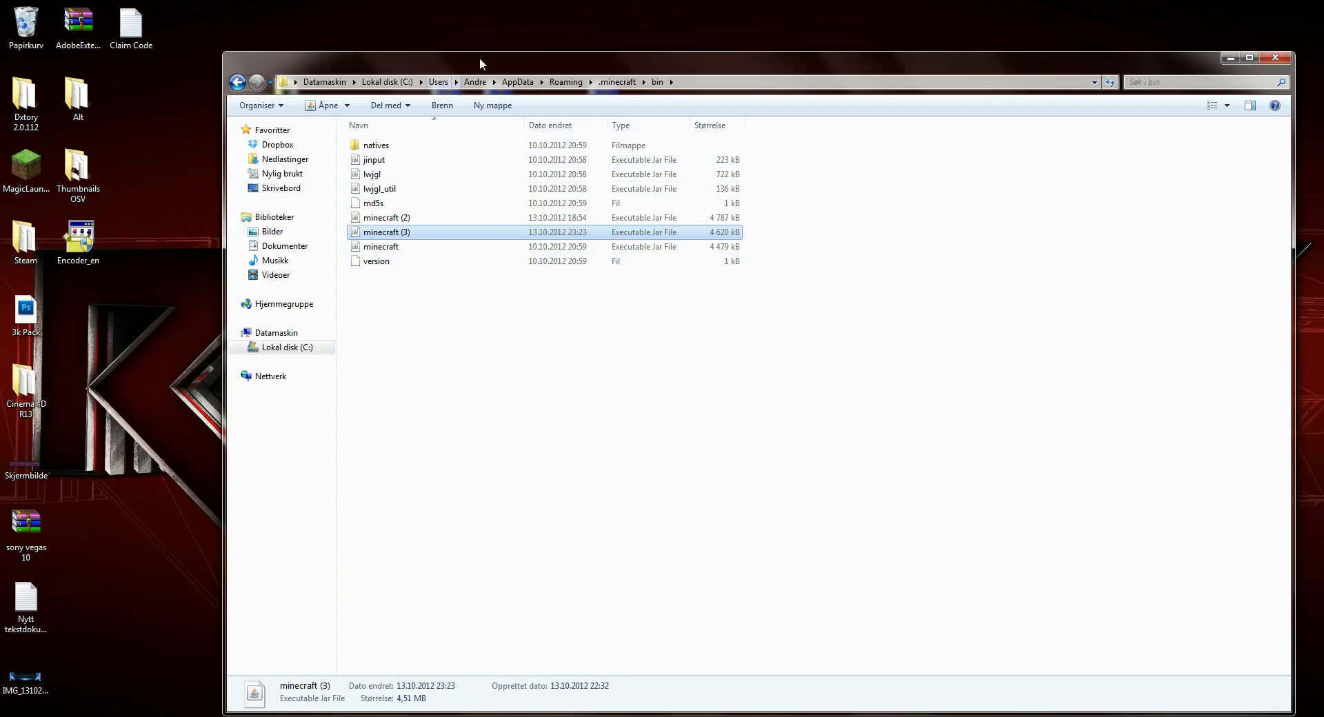
# Move the Ovo Rustic Redemption zip from the desktop into .minecraft\texturepacks, then launch MagicLauncher
pyautogui.moveTo(478, 56); pyautogui.dragTo(487, 117)
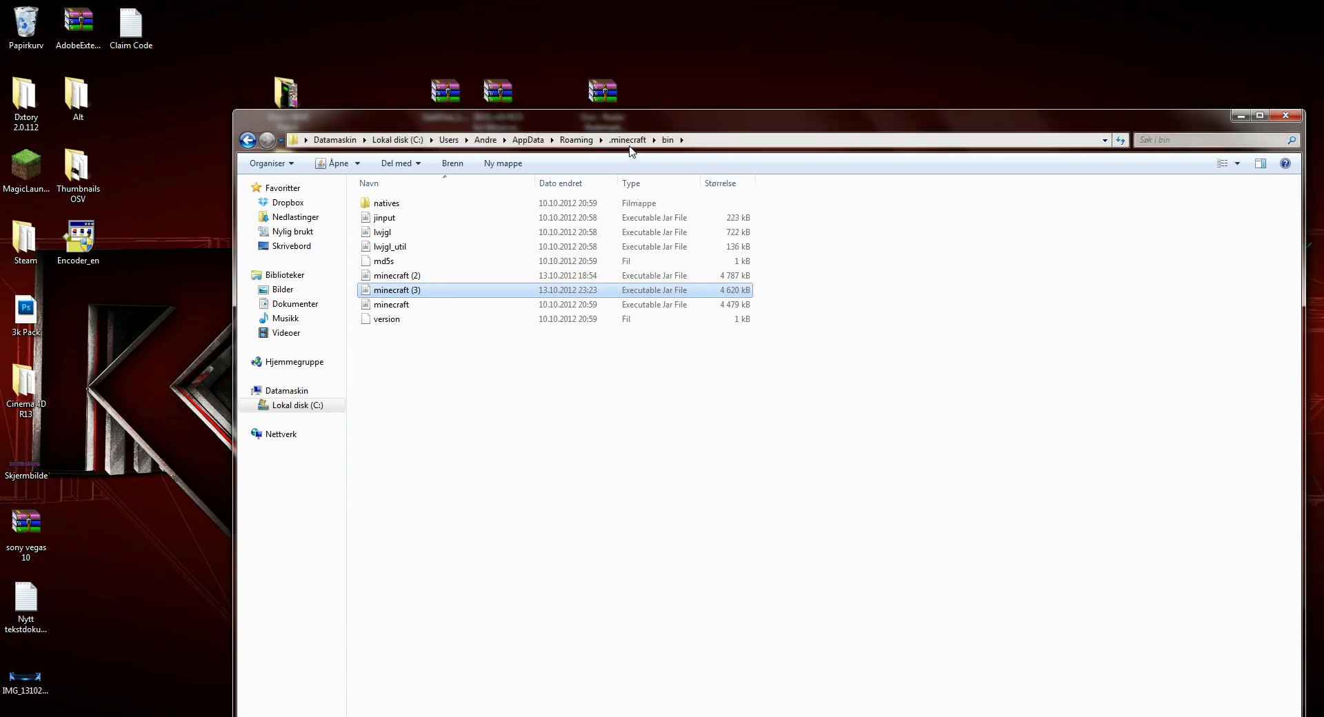
pyautogui.click(576, 139)
pyautogui.doubleClick(393, 204)
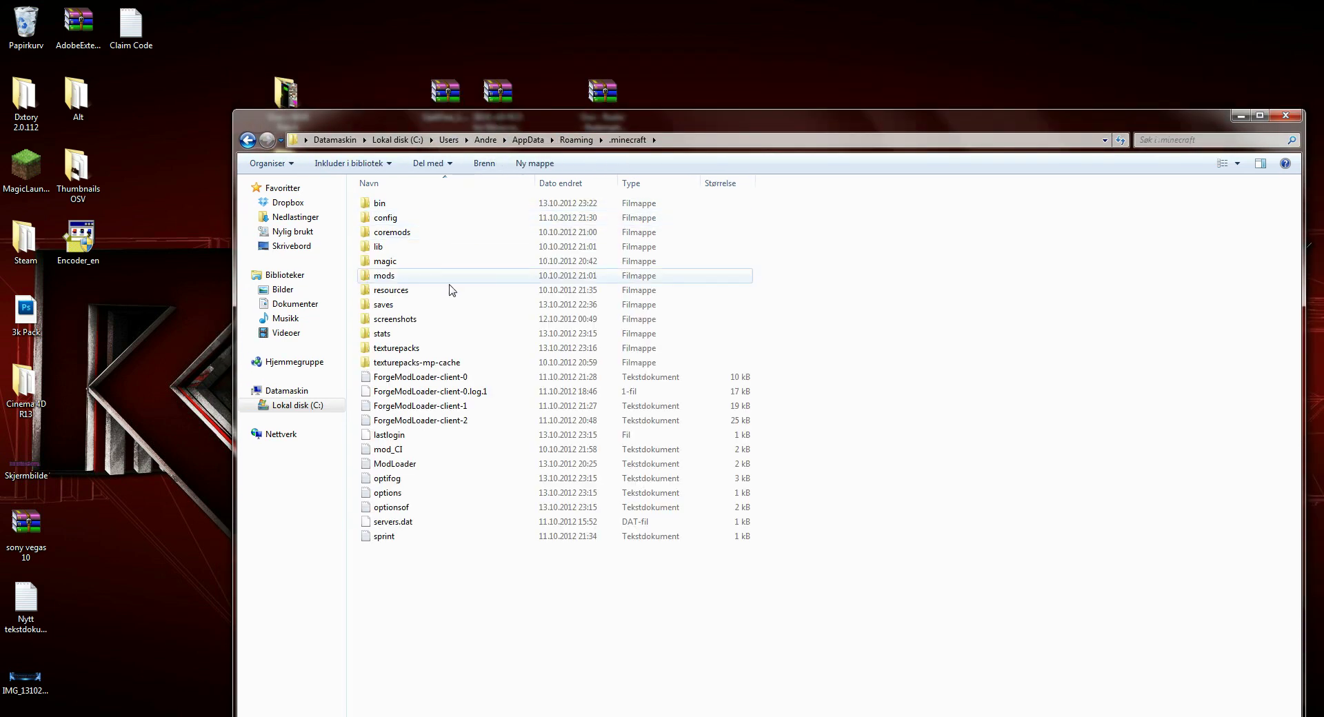
pyautogui.doubleClick(418, 351)
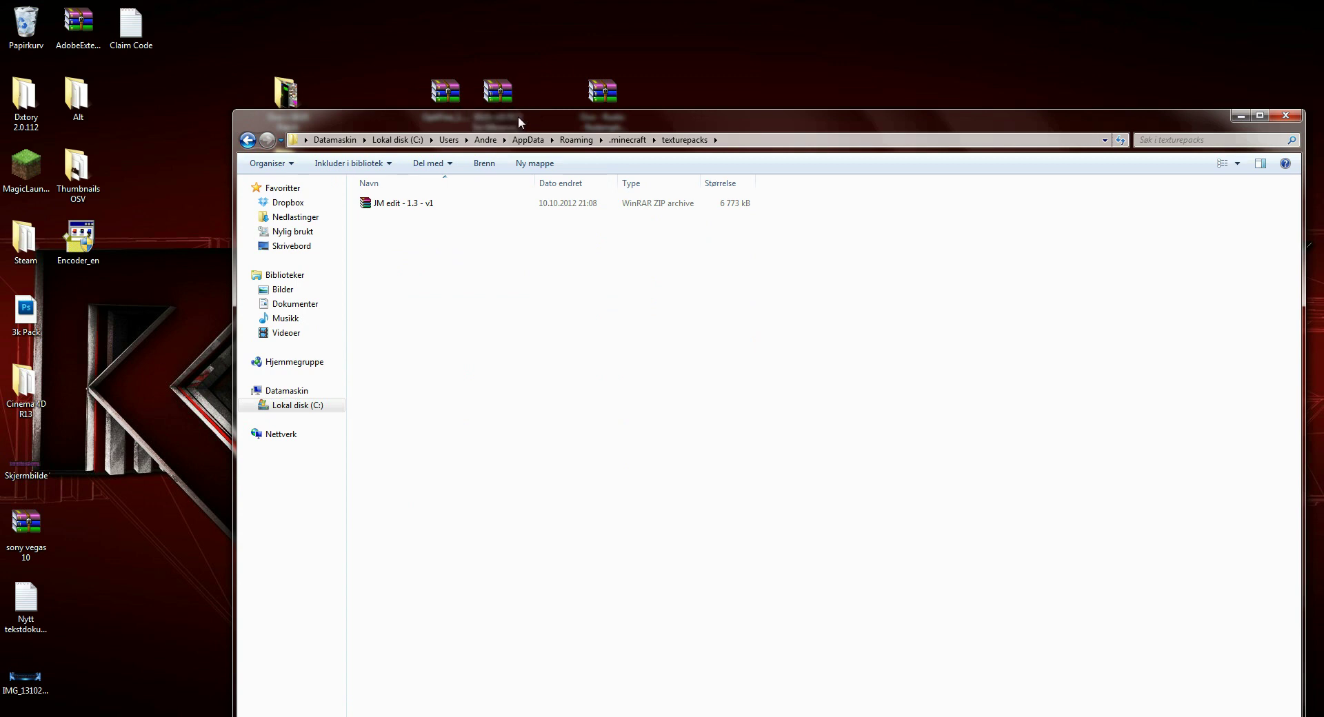
pyautogui.moveTo(519, 116)
pyautogui.mouseDown()
pyautogui.moveTo(702, 167)
pyautogui.moveTo(687, 158)
pyautogui.mouseUp()
pyautogui.moveTo(606, 101)
pyautogui.mouseDown()
pyautogui.moveTo(648, 105)
pyautogui.moveTo(619, 320)
pyautogui.moveTo(597, 316)
pyautogui.mouseUp()
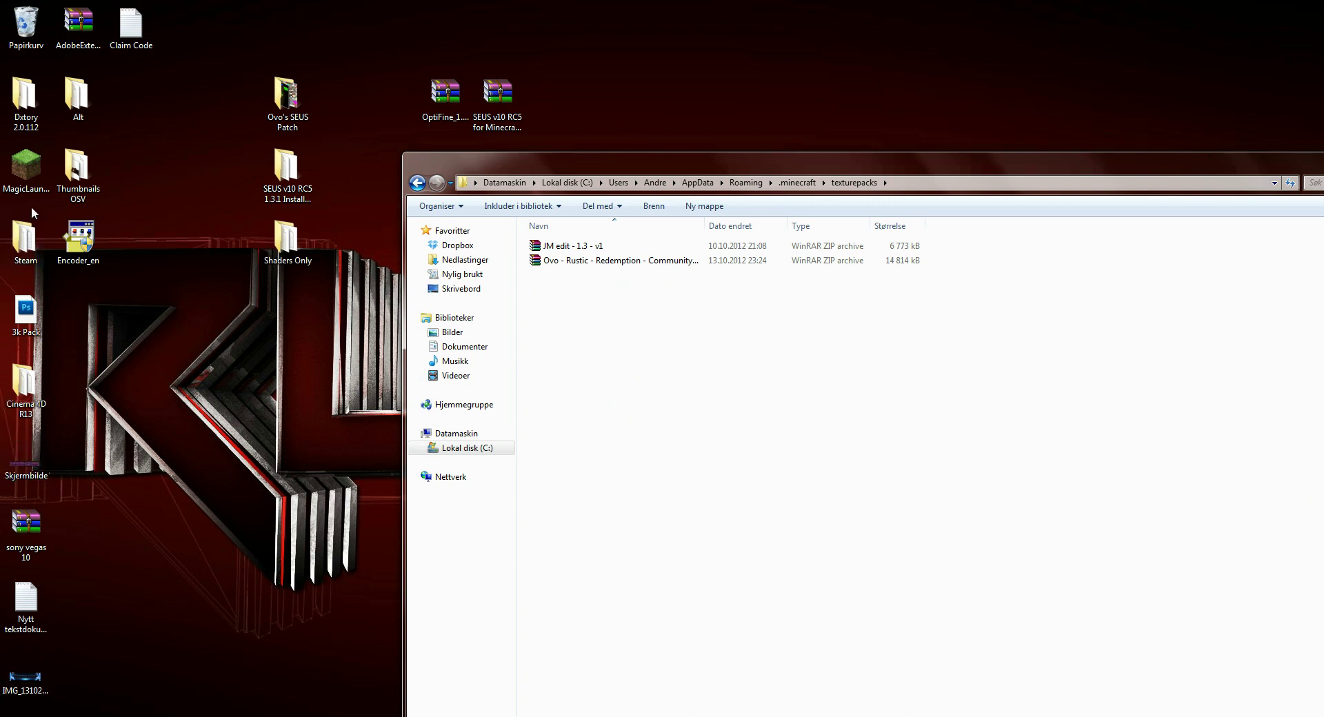
pyautogui.doubleClick(29, 186)
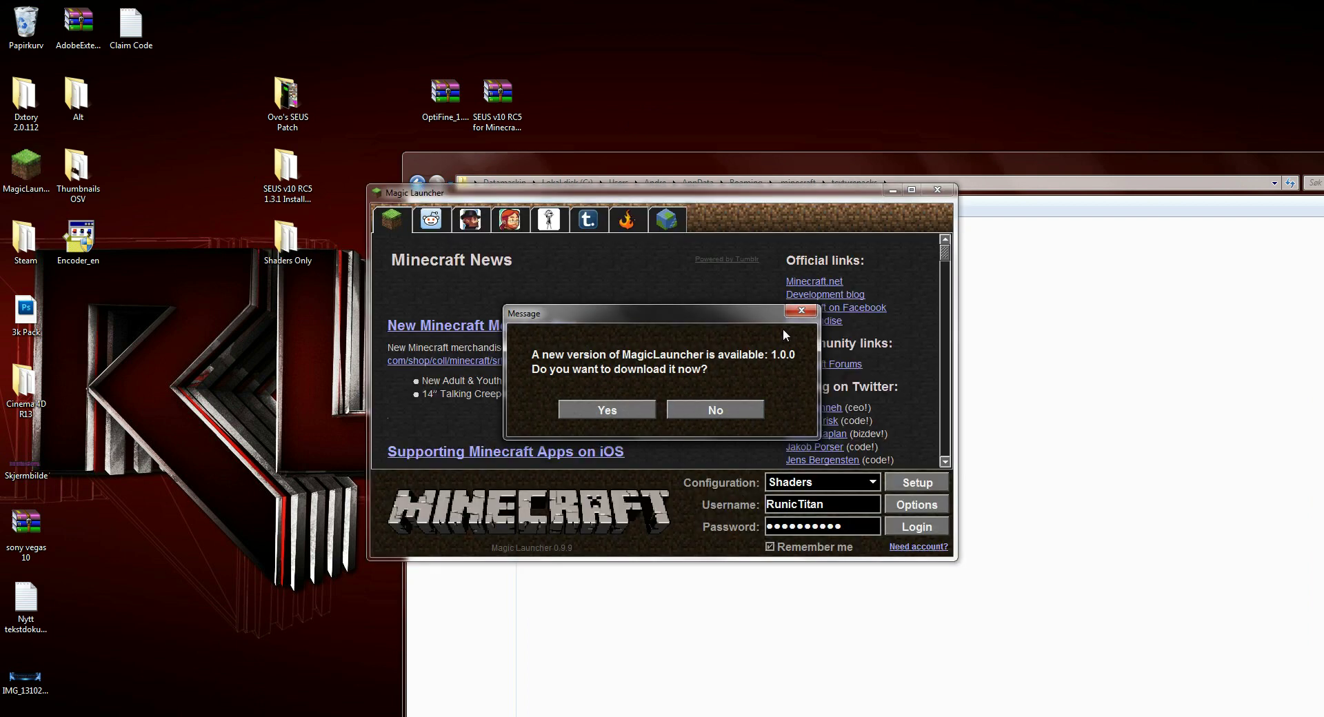
# Dismiss the launcher update prompt, log in, and maximize the Minecraft window
pyautogui.click(802, 311)
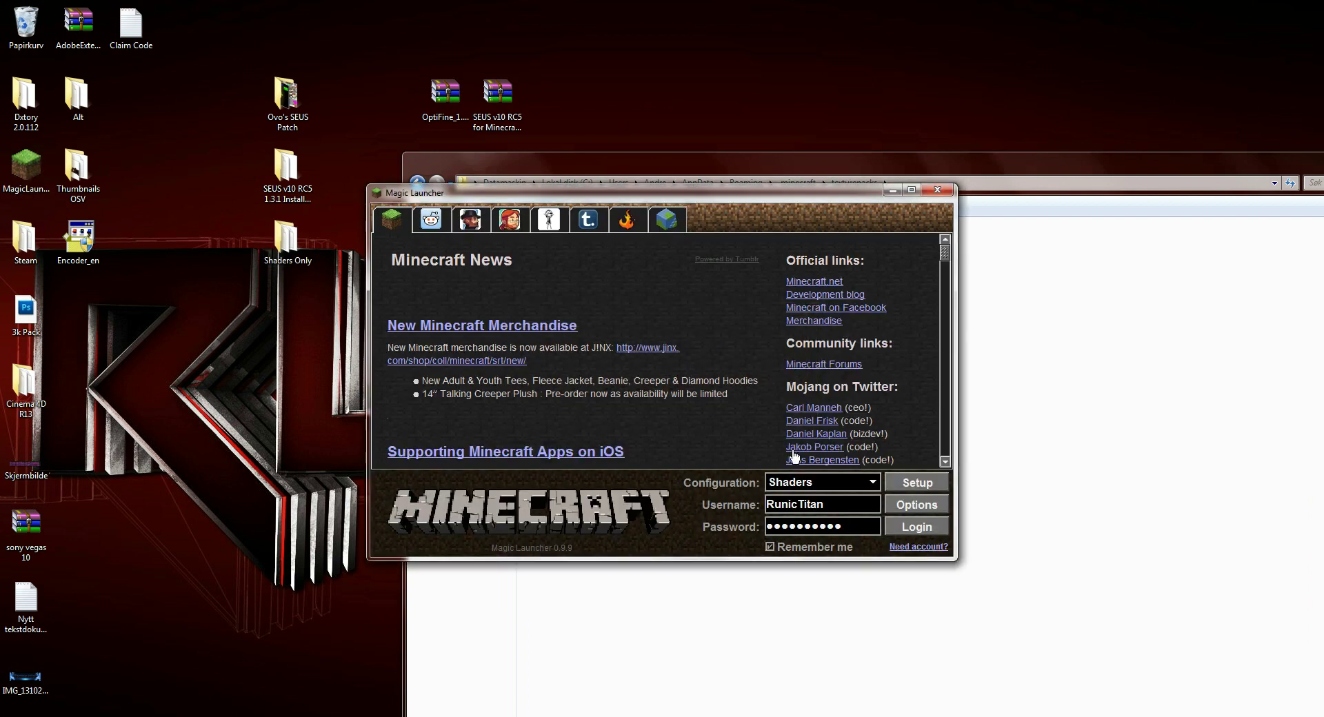
pyautogui.click(898, 527)
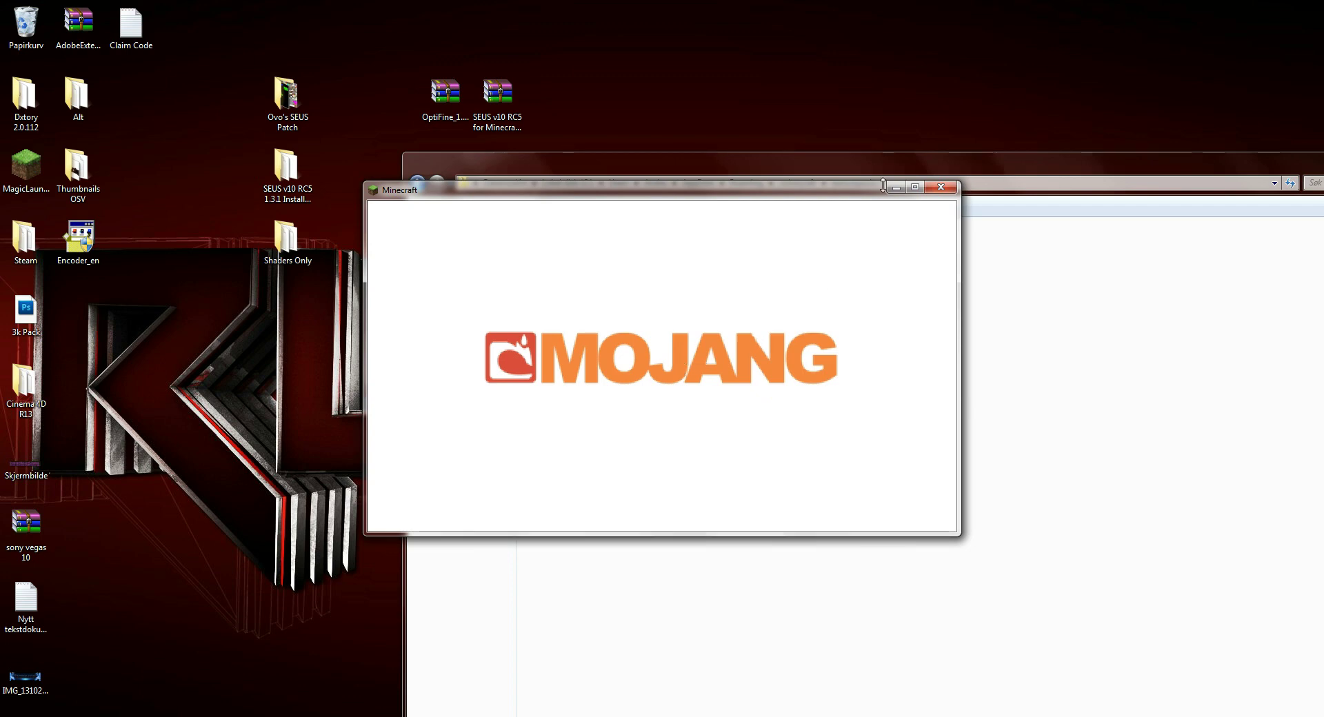
pyautogui.click(917, 194)
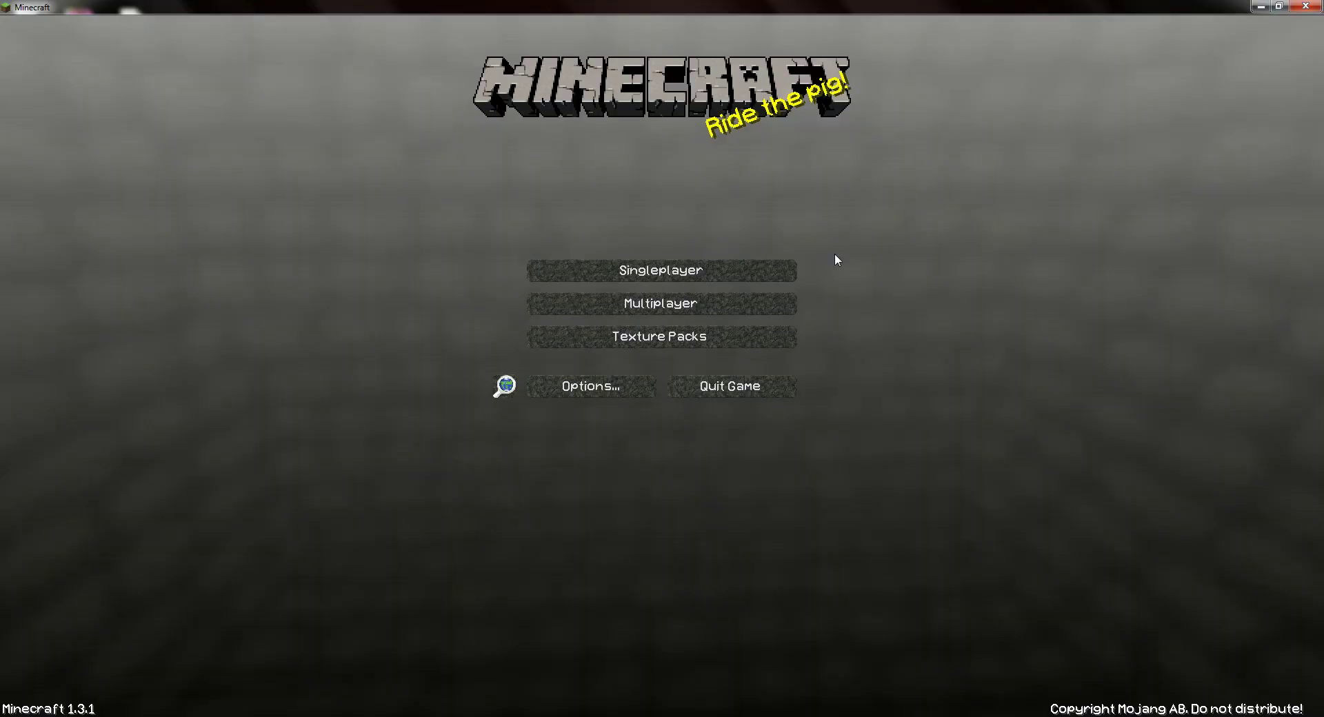
# Select the Ovo - Rustic - Redemption - Community Flavor 2.0 texture pack and show the singleplayer world list
pyautogui.click(693, 342)
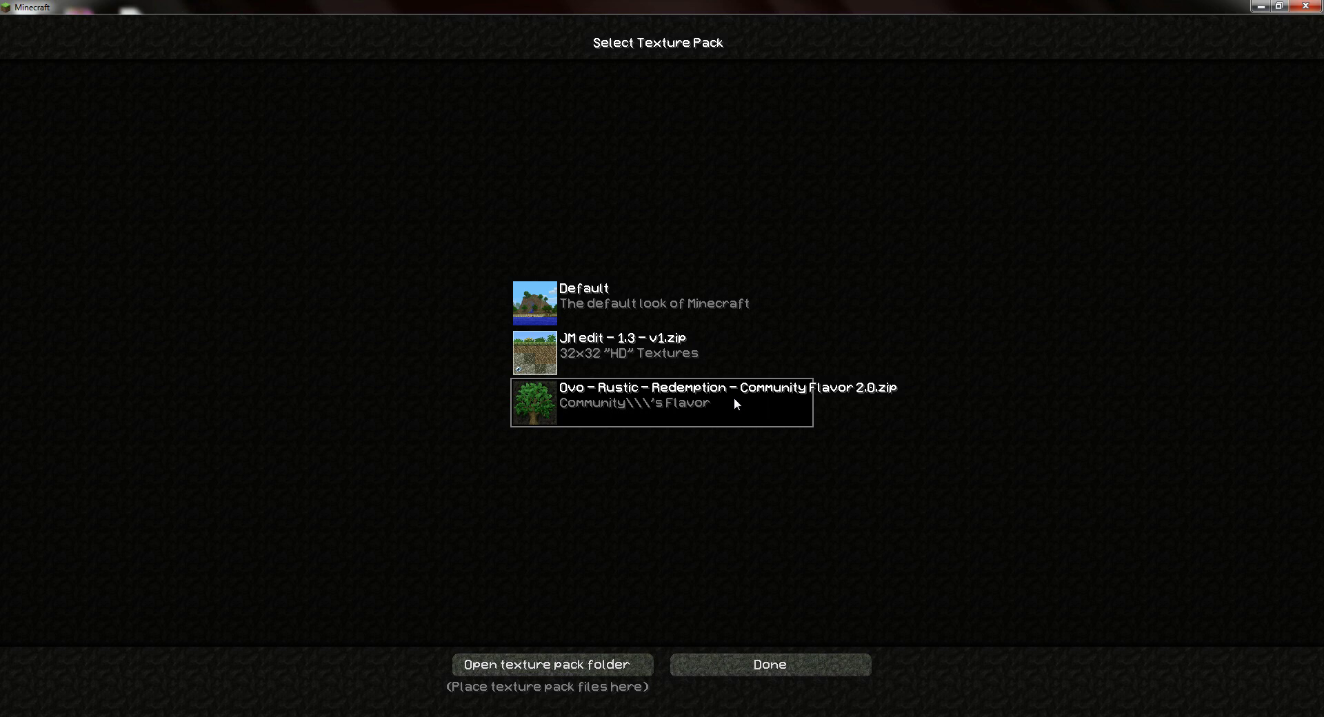
pyautogui.click(793, 653)
pyautogui.click(638, 279)
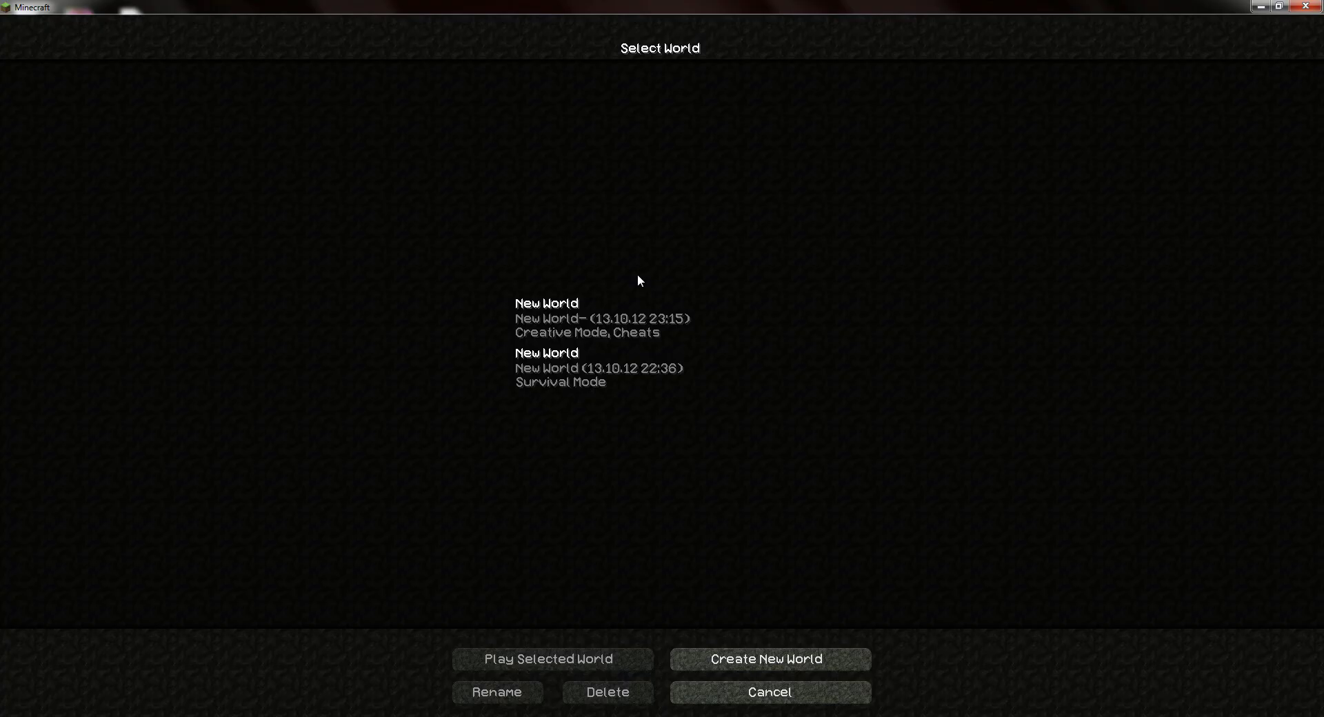
# Load the Creative-mode New World to display the shaded forest
pyautogui.click(597, 657)
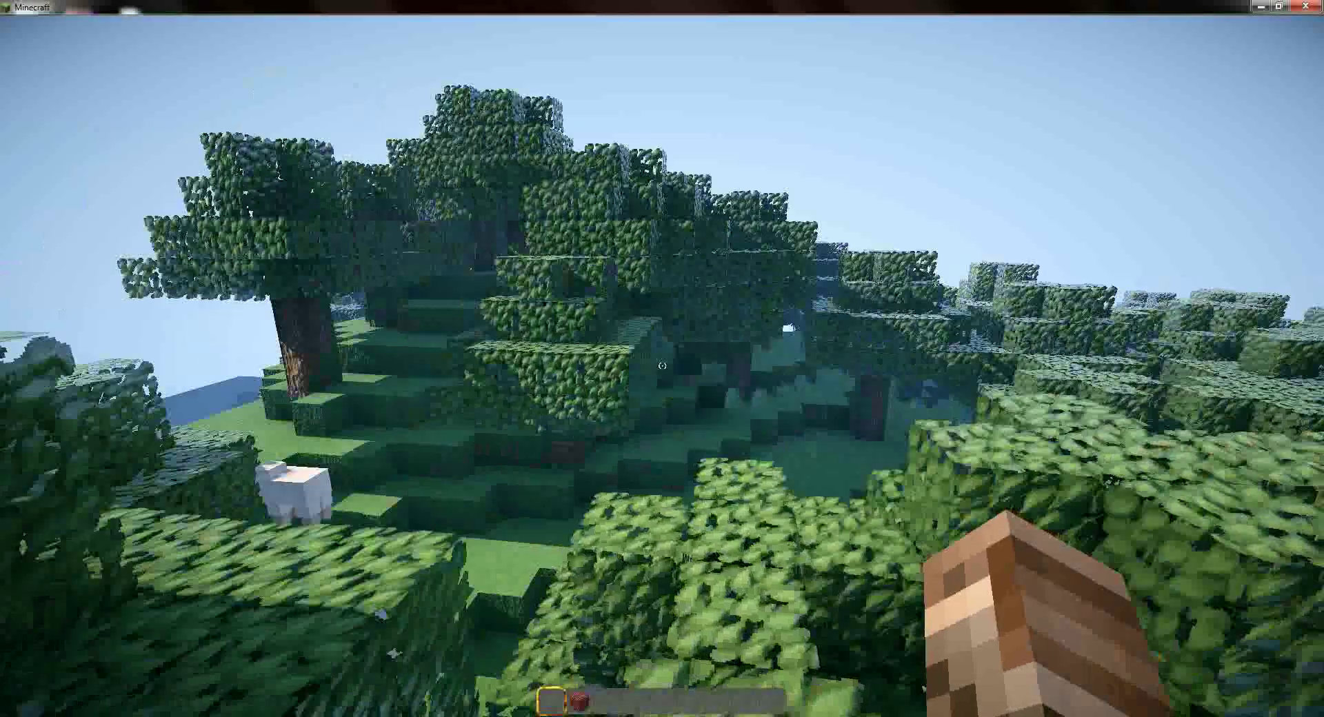
# In Video Settings, cycle Chunk Loading through Smooth and Multi-Core, leaving it on Default
pyautogui.press('Escape')
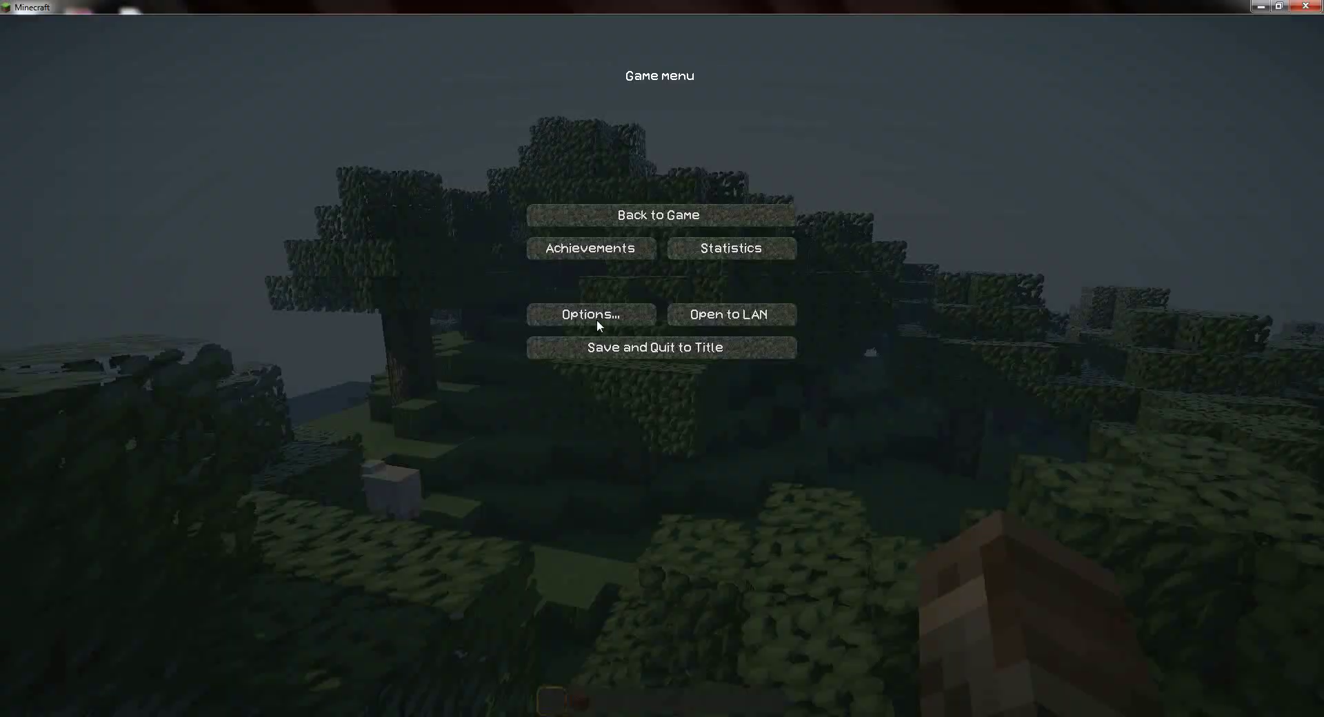
pyautogui.click(597, 320)
pyautogui.click(557, 270)
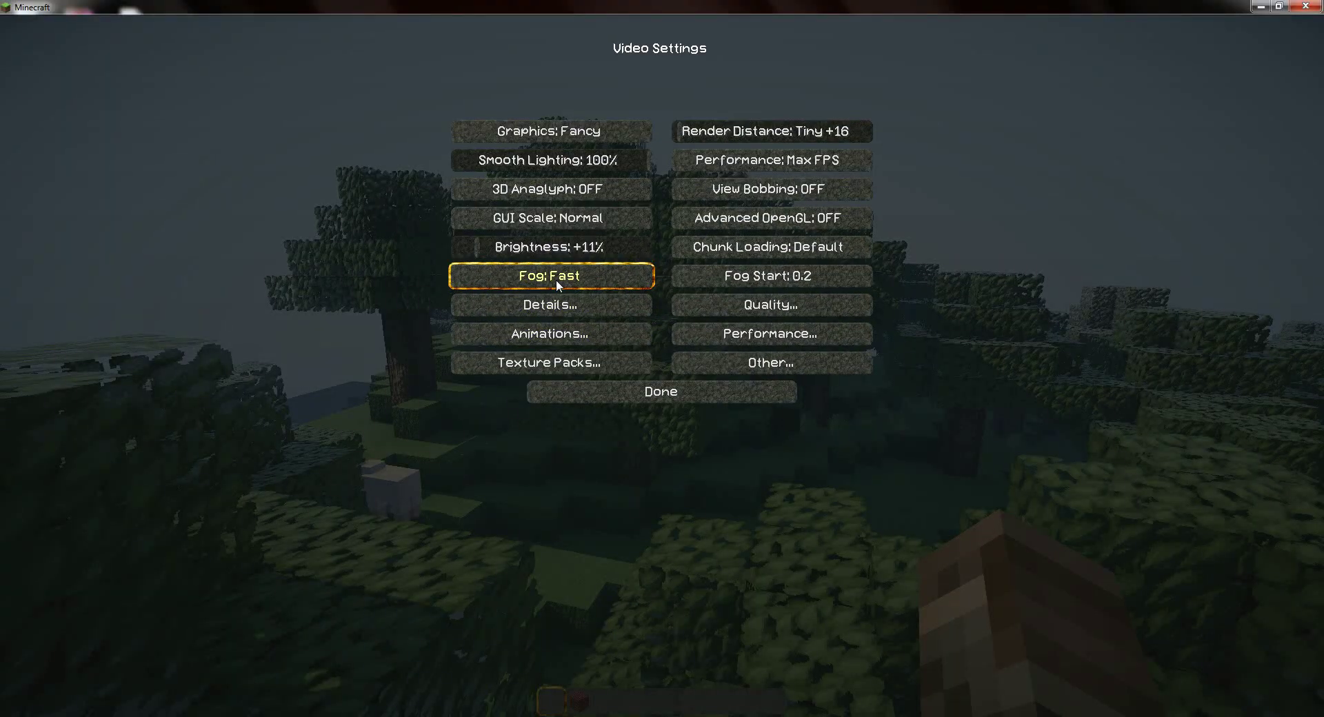
pyautogui.click(758, 253)
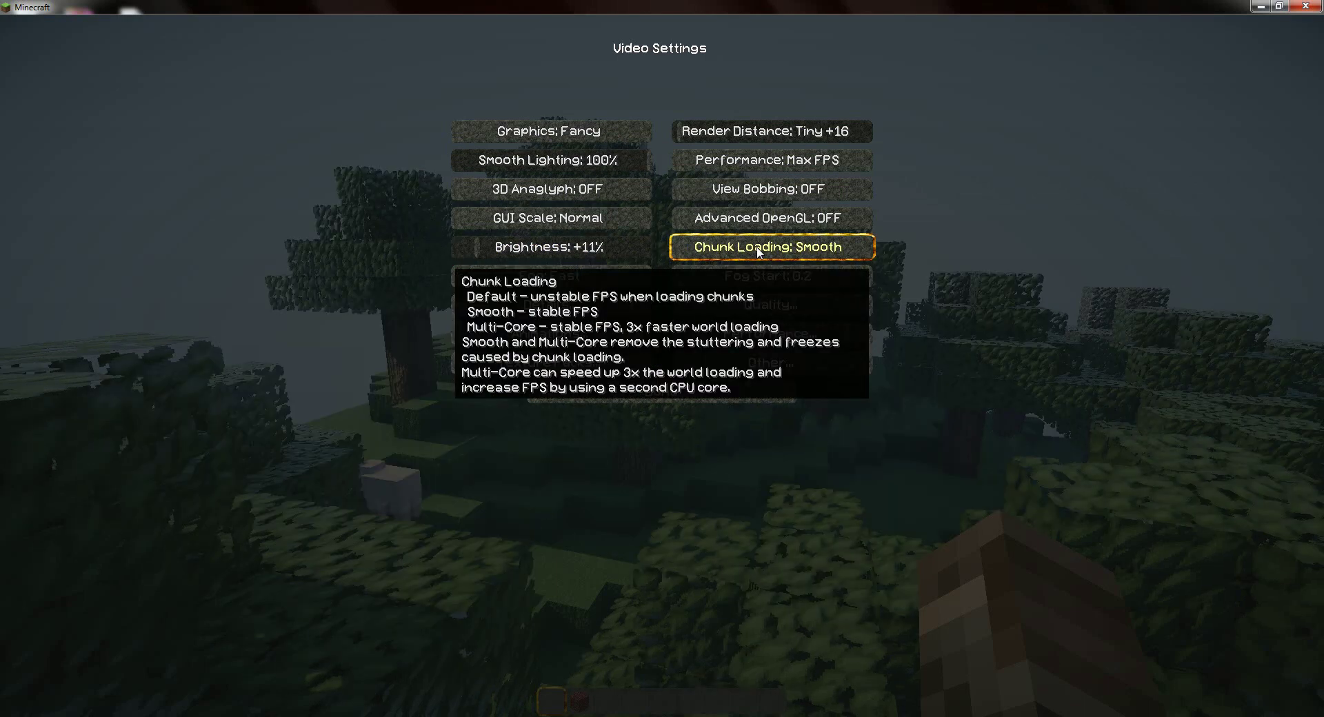
pyautogui.click(758, 252)
pyautogui.click(758, 252)
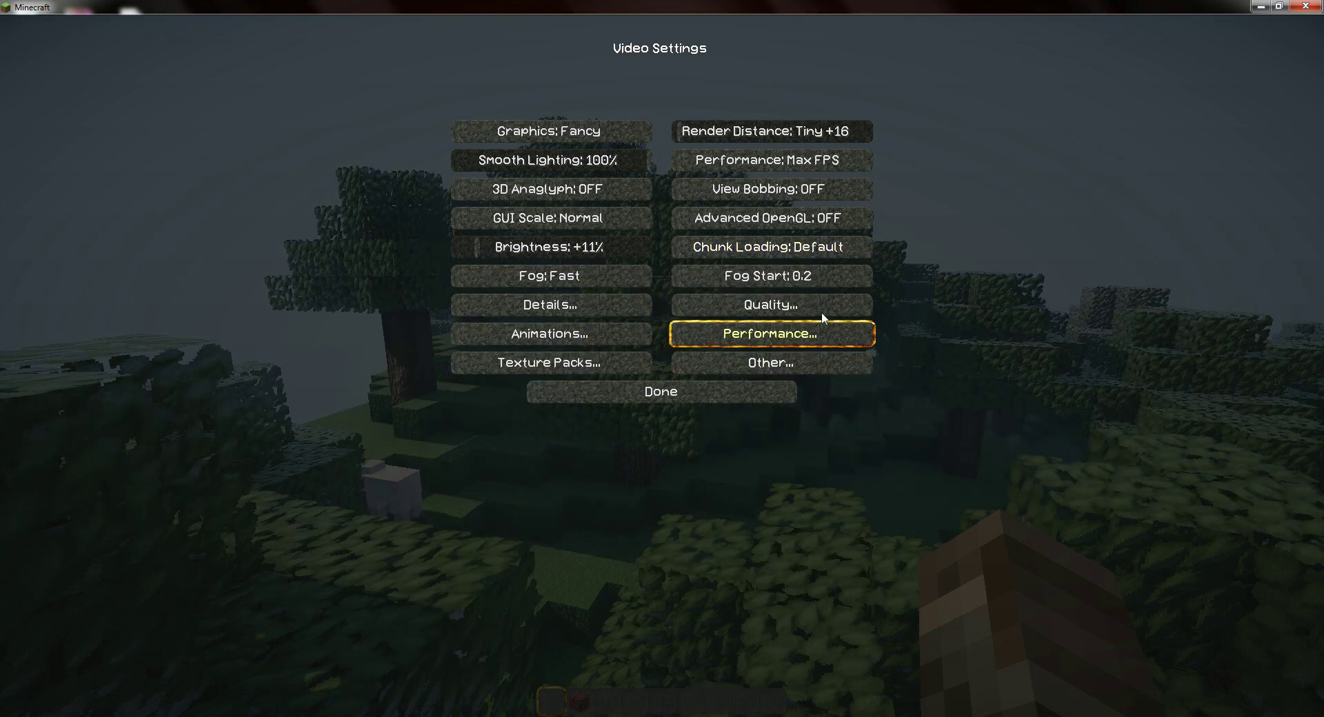
# Turn Custom Colors off in Quality Settings and view the world without it
pyautogui.click(815, 305)
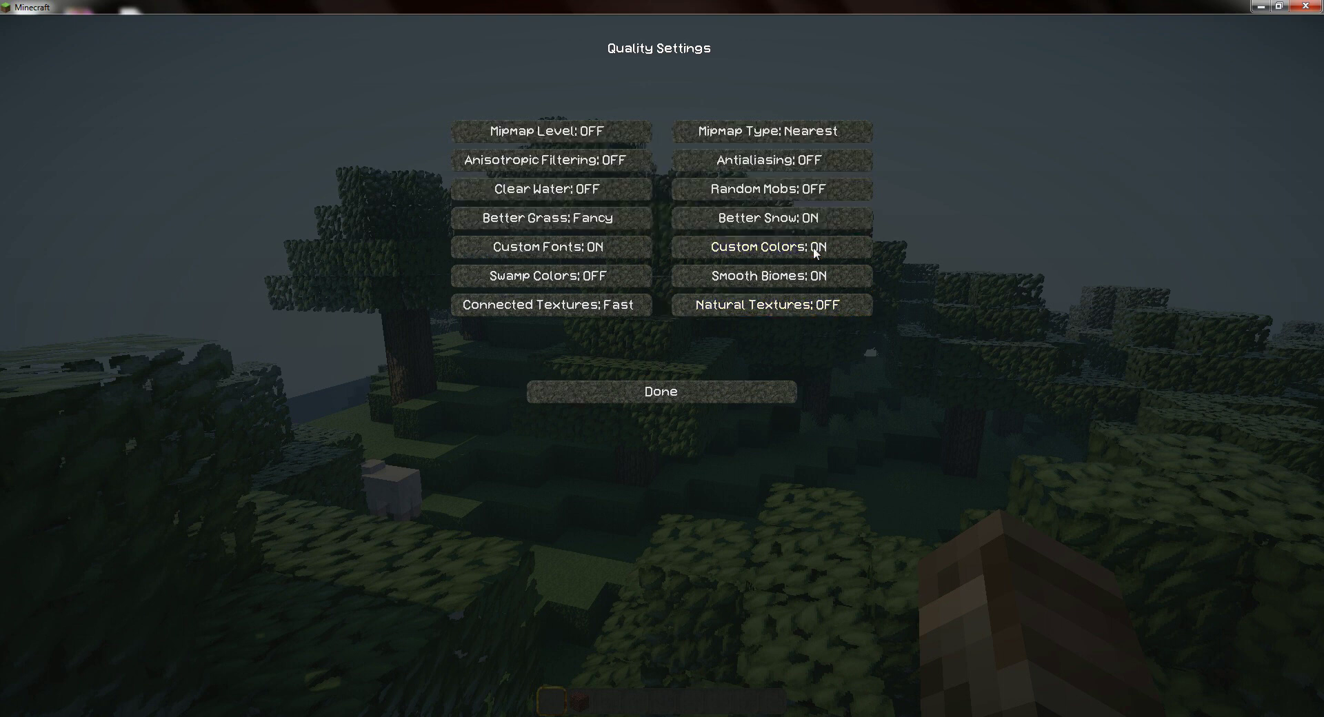
pyautogui.moveTo(819, 255)
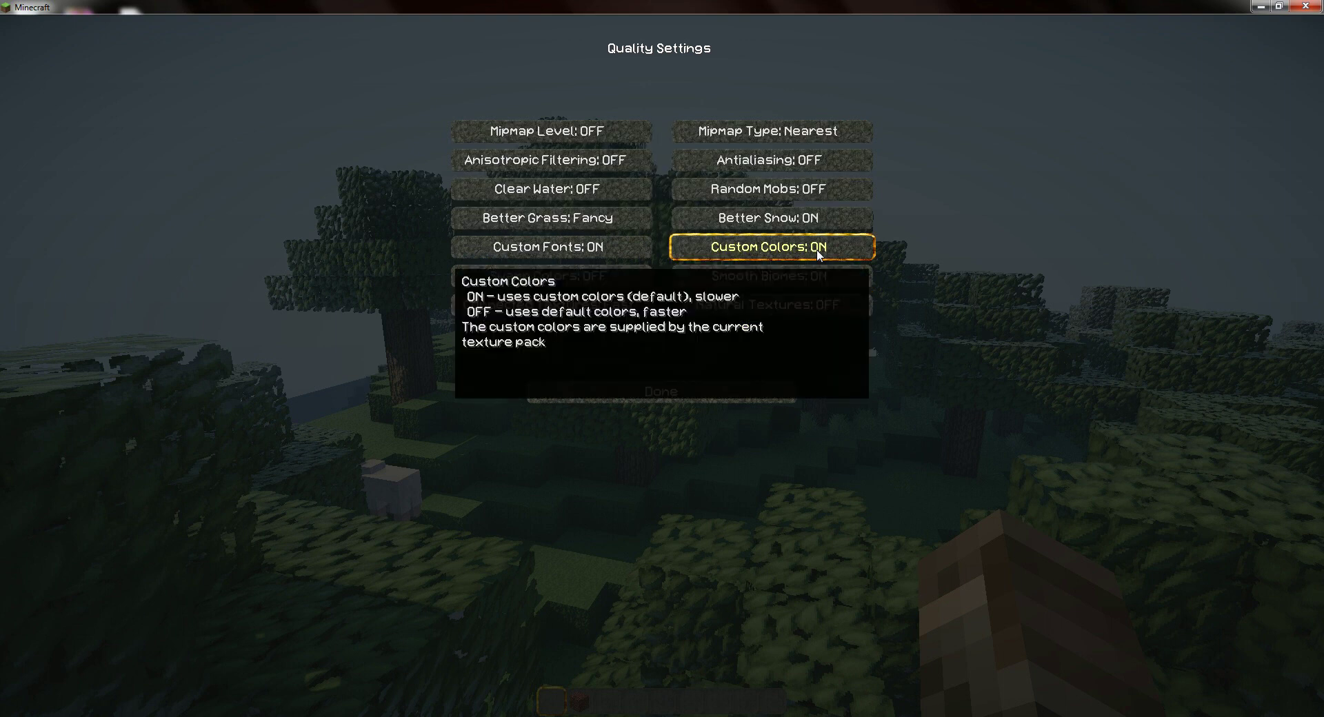
pyautogui.click(818, 254)
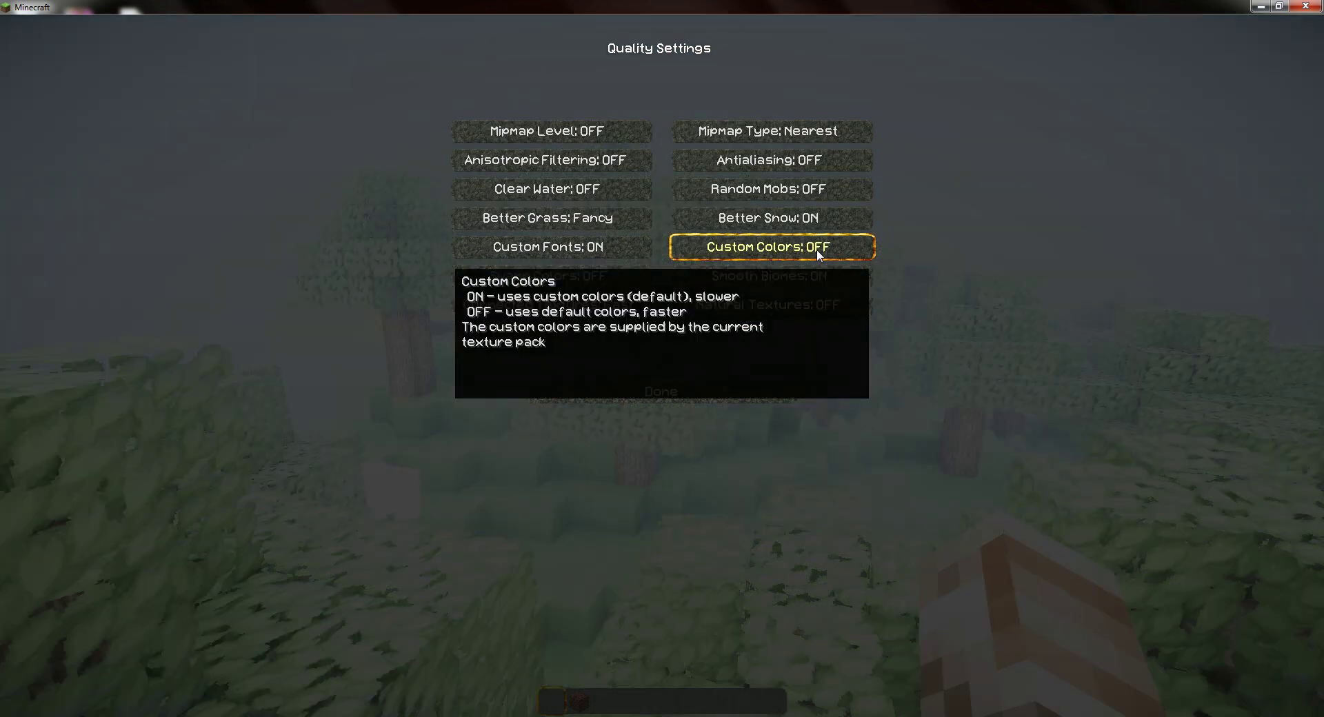
pyautogui.press('Escape')
pyautogui.press('w')
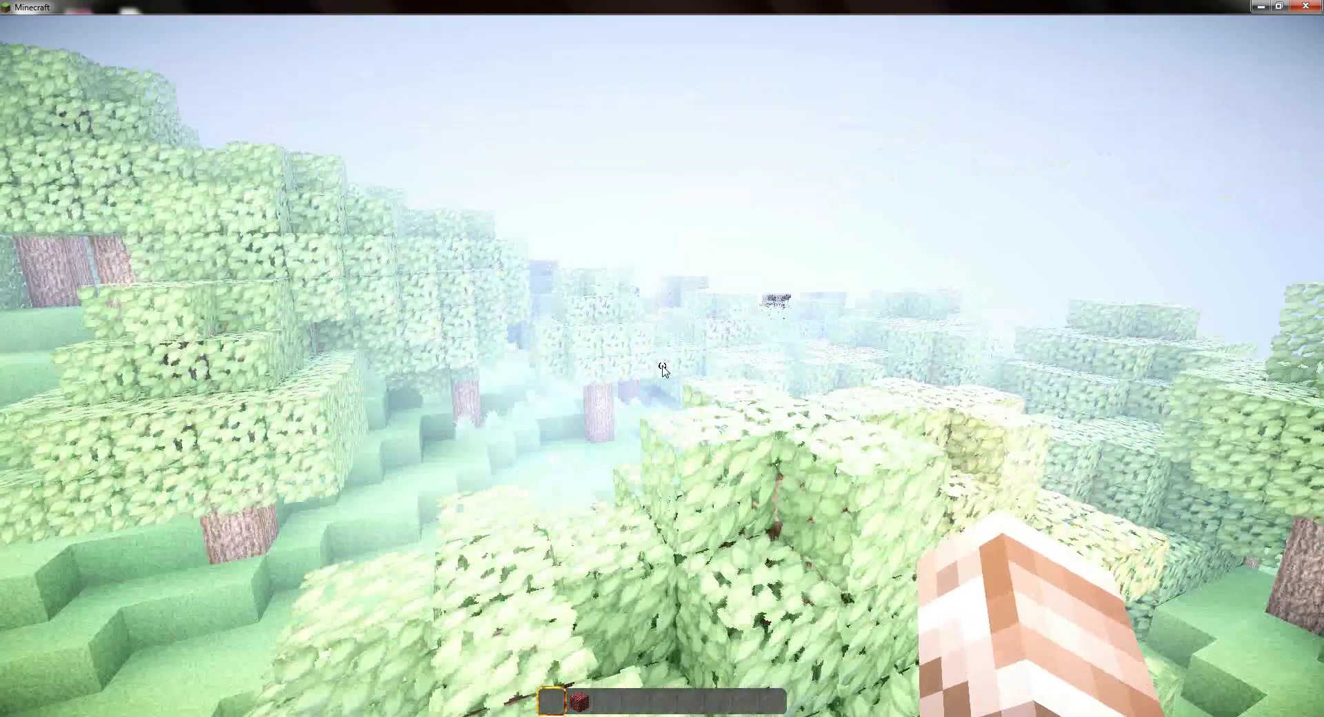
# Turn Custom Colors back on and resume playing with the red block in hotbar slot 2
pyautogui.press('Escape')
pyautogui.click(583, 314)
pyautogui.click(572, 275)
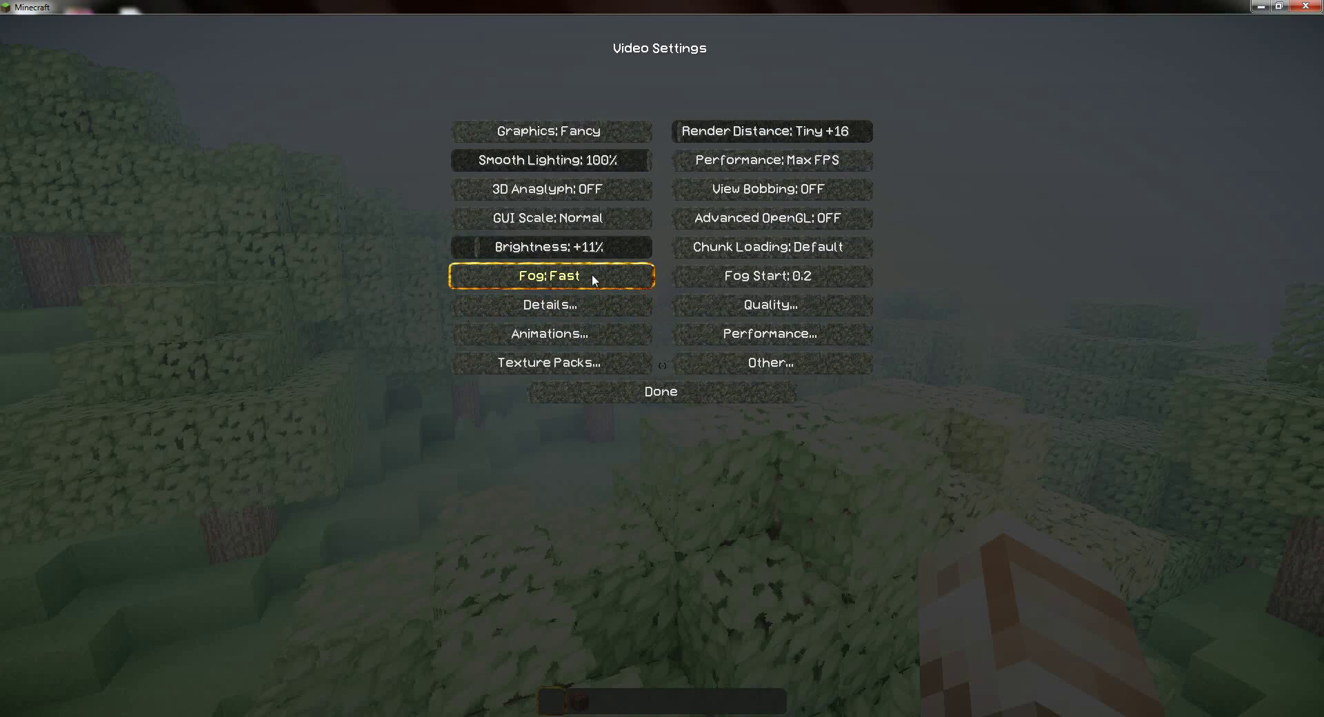
pyautogui.click(750, 309)
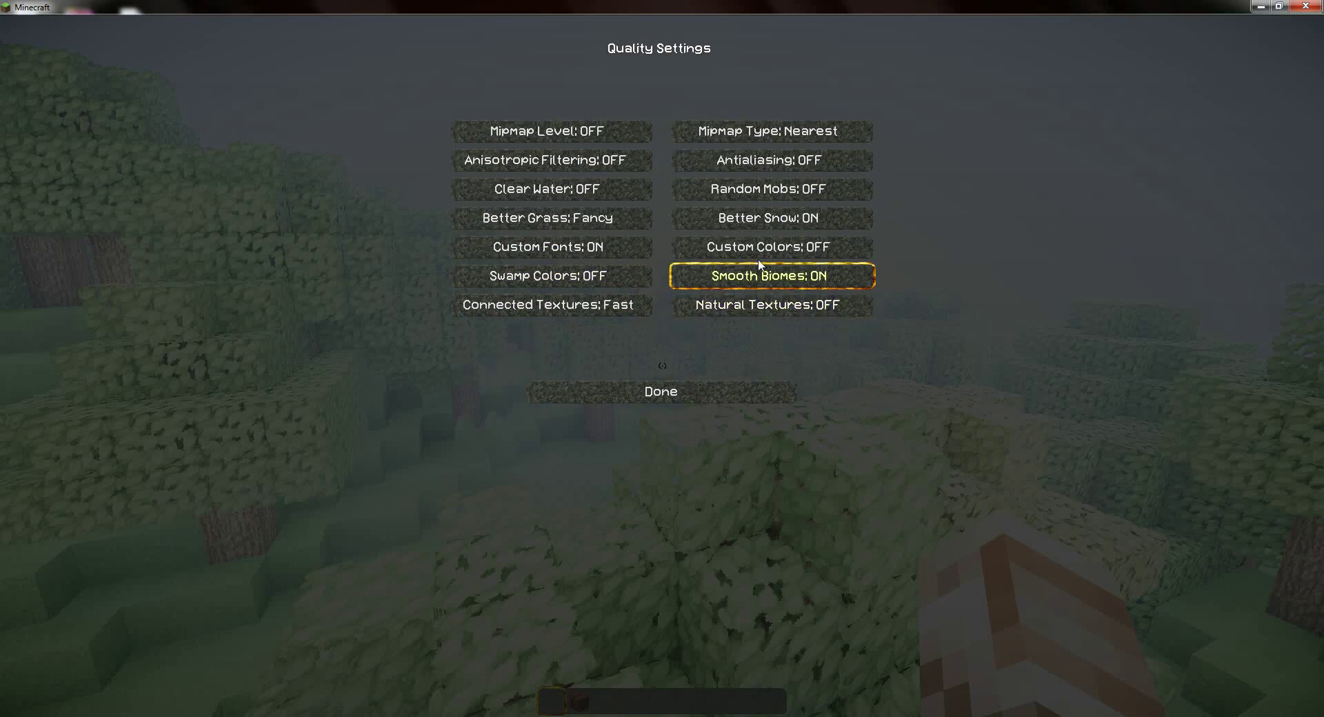
pyautogui.moveTo(754, 251)
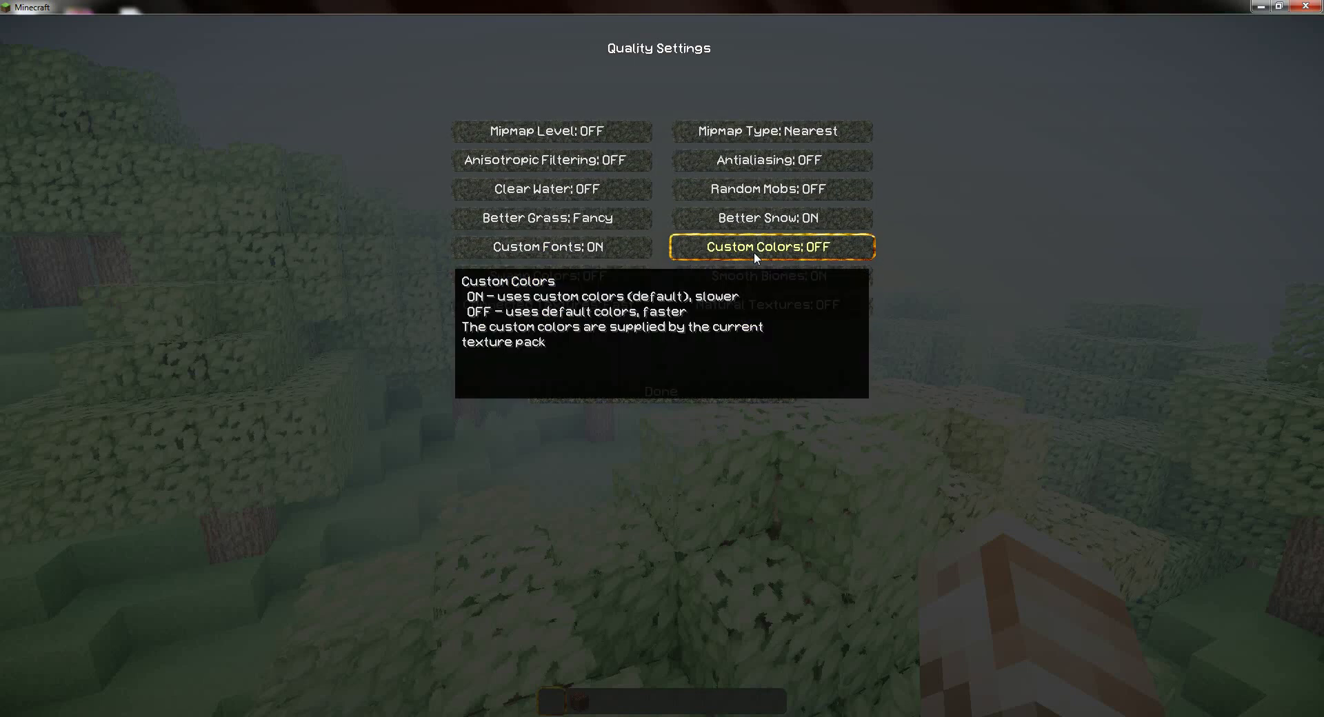
pyautogui.click(754, 251)
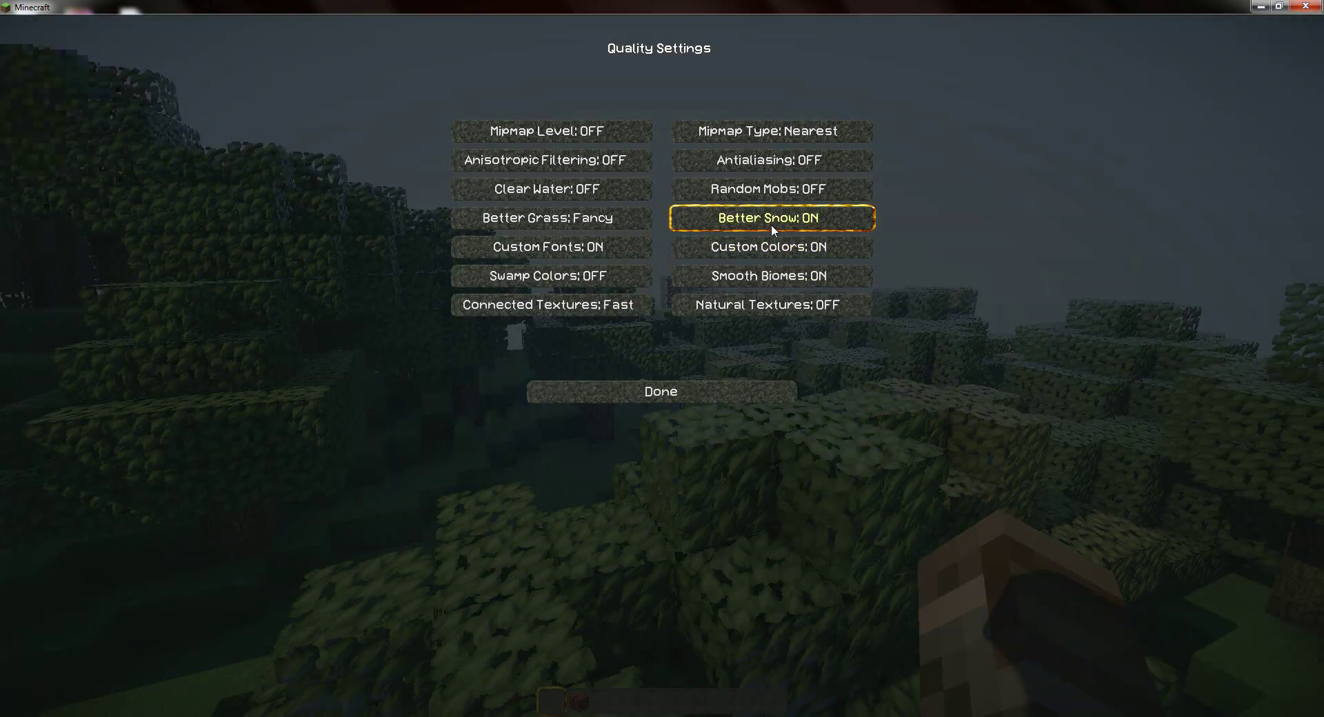
pyautogui.press('Escape')
pyautogui.press('2')
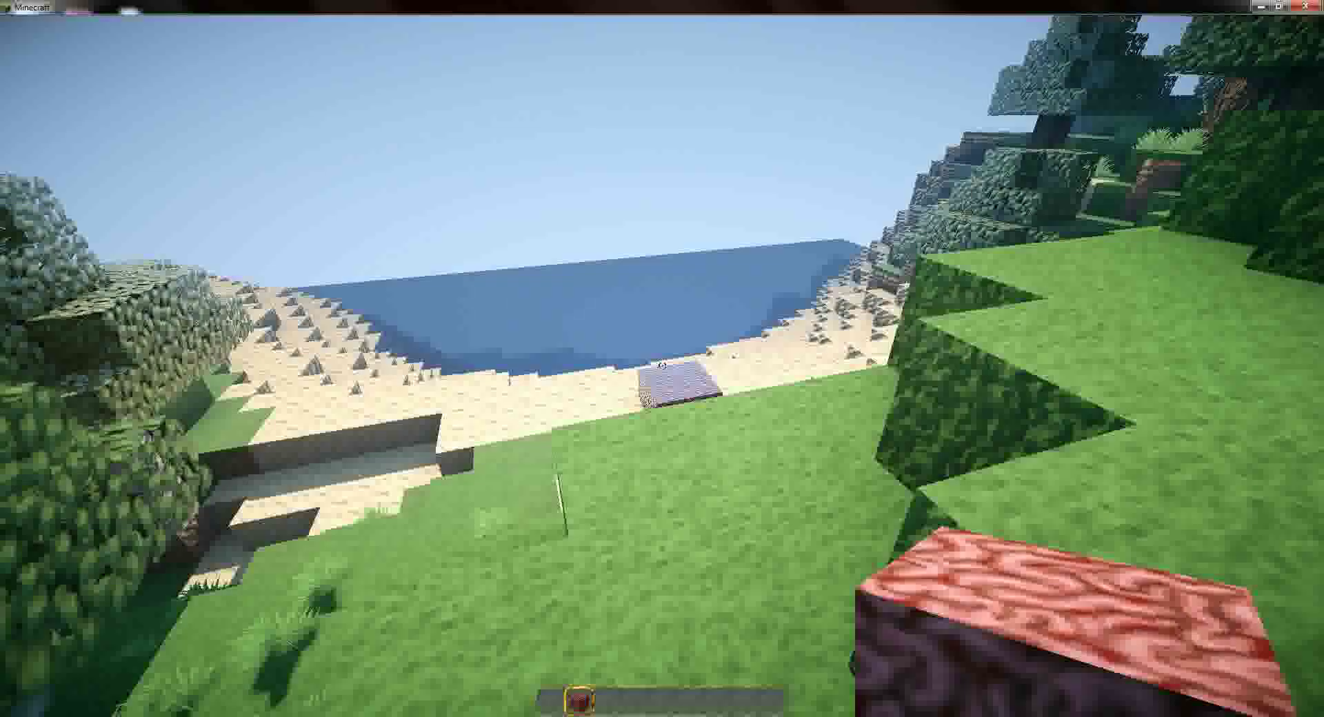
# Walk forward onto the sandy shore beside the pink block, viewing the shaded water and hills
pyautogui.press('w')
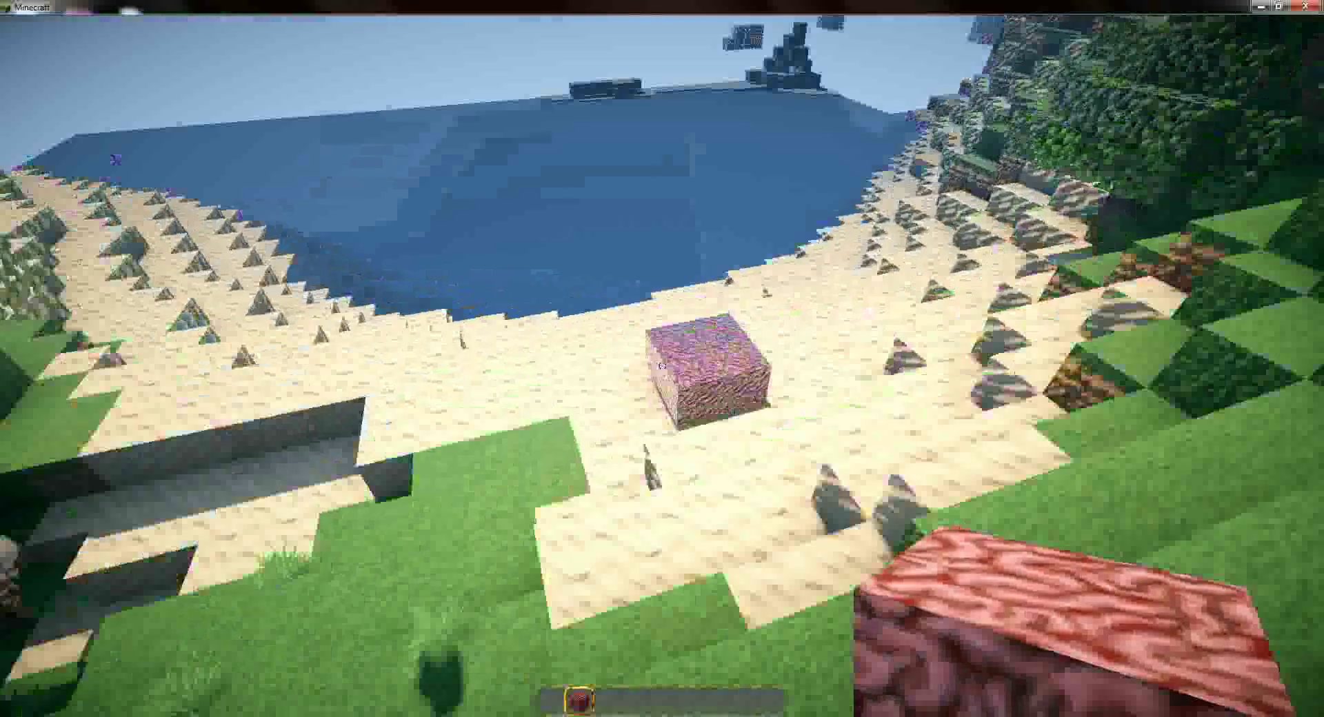
pyautogui.press('w')
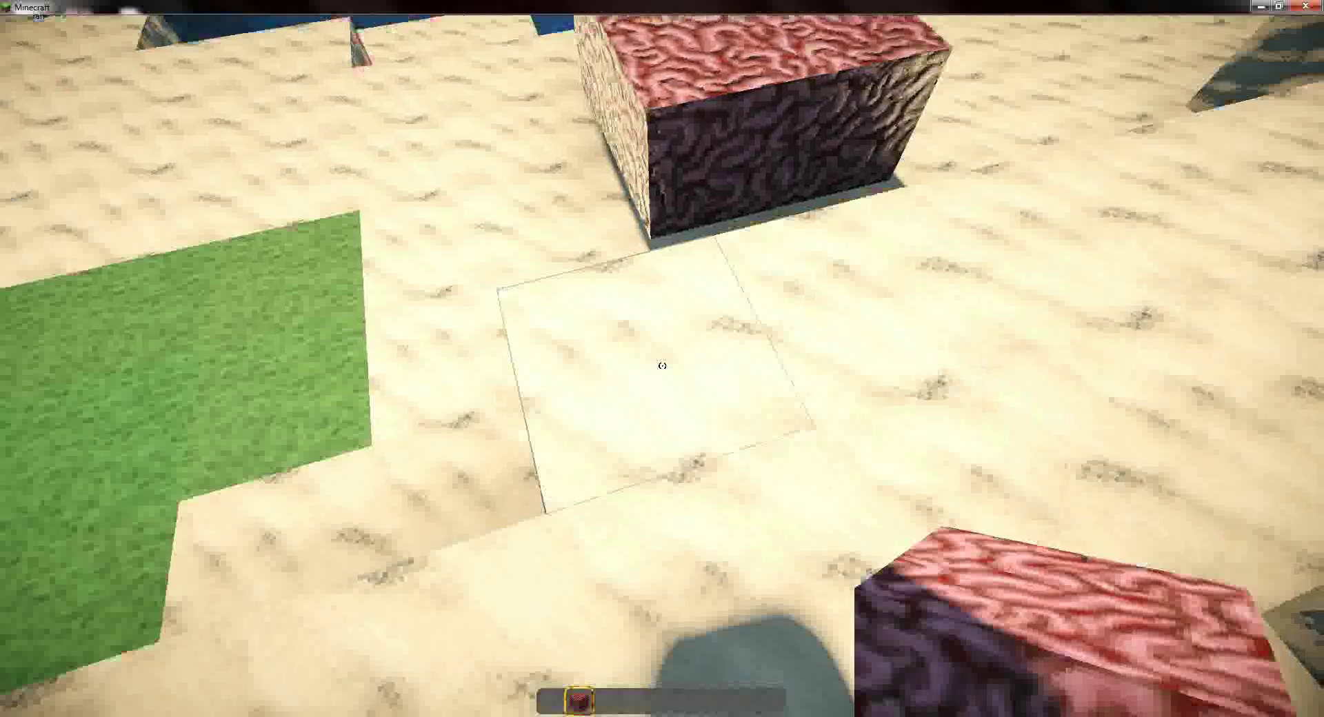
pyautogui.press('w')
pyautogui.moveTo(662, 366)
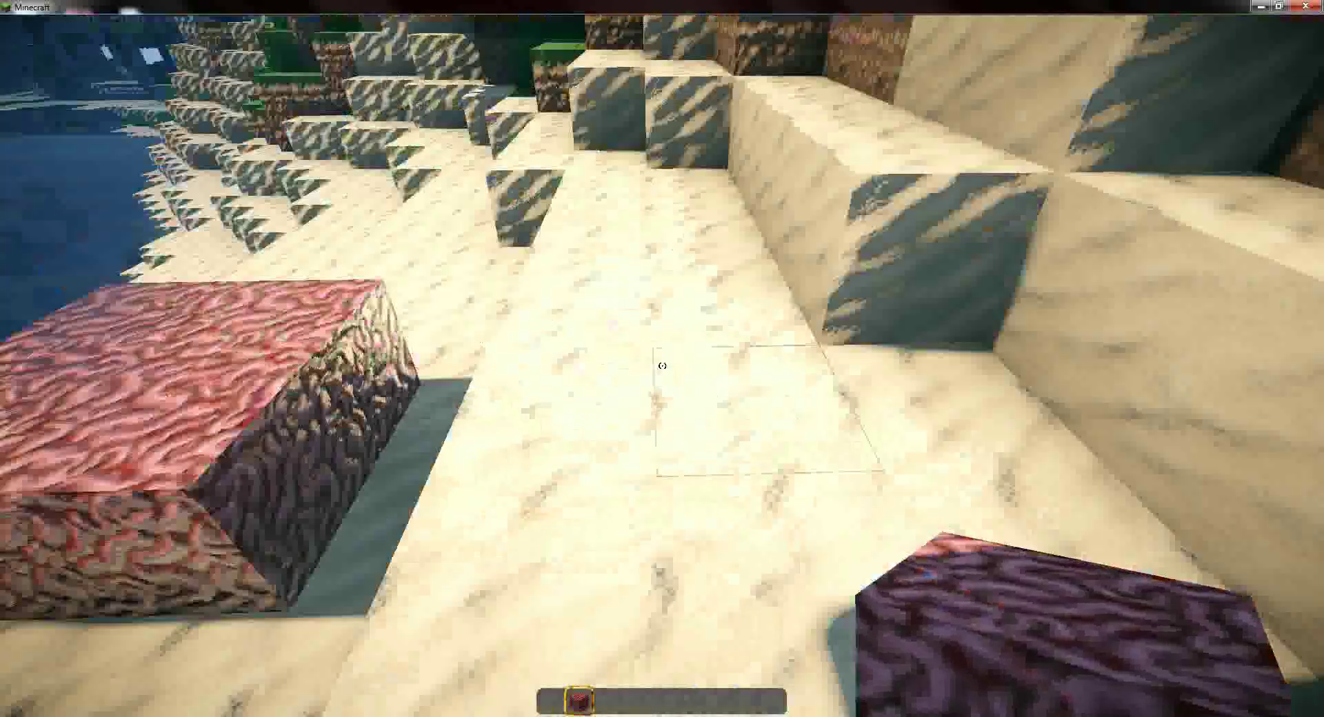